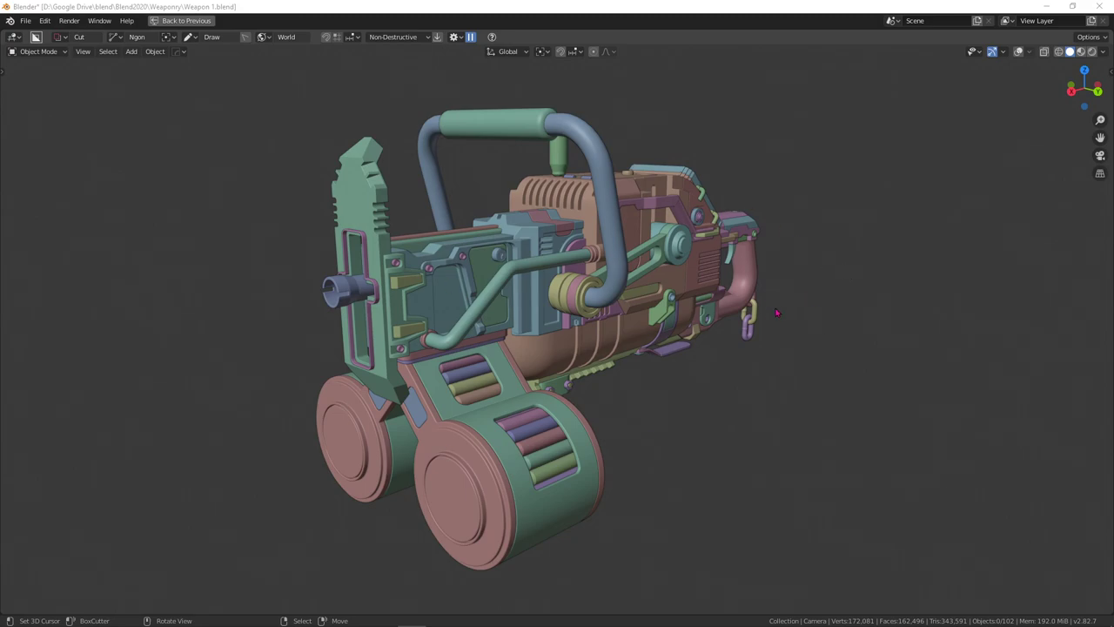
Switch the viewport Color from Random to Material so the weapon shows uniform grey, then reopen Viewport Shading
left_click(1103, 53)
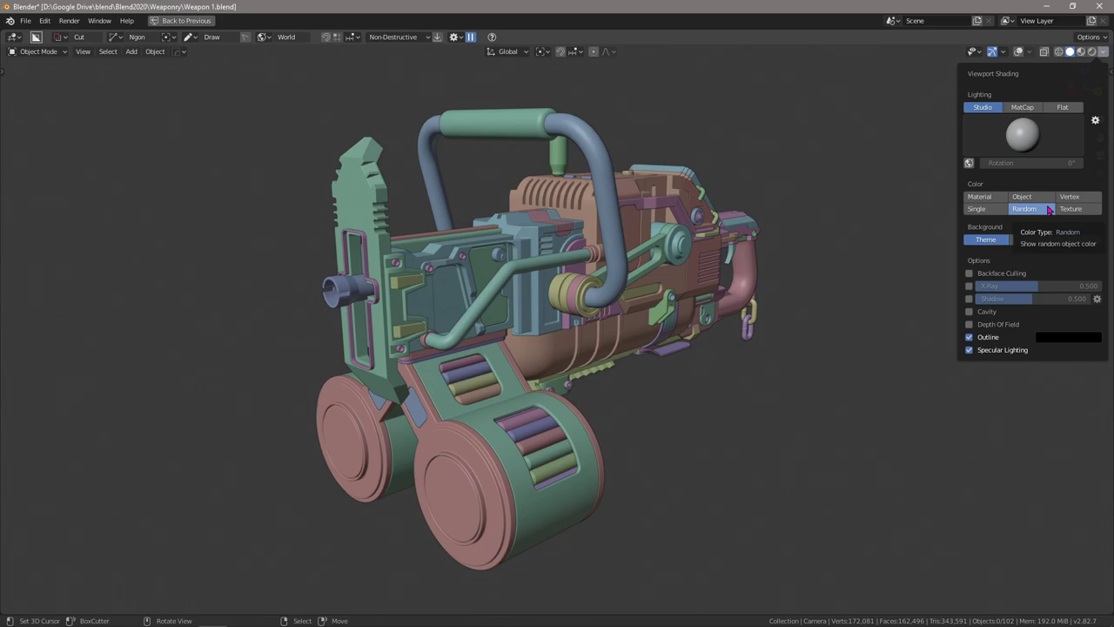
left_click(986, 196)
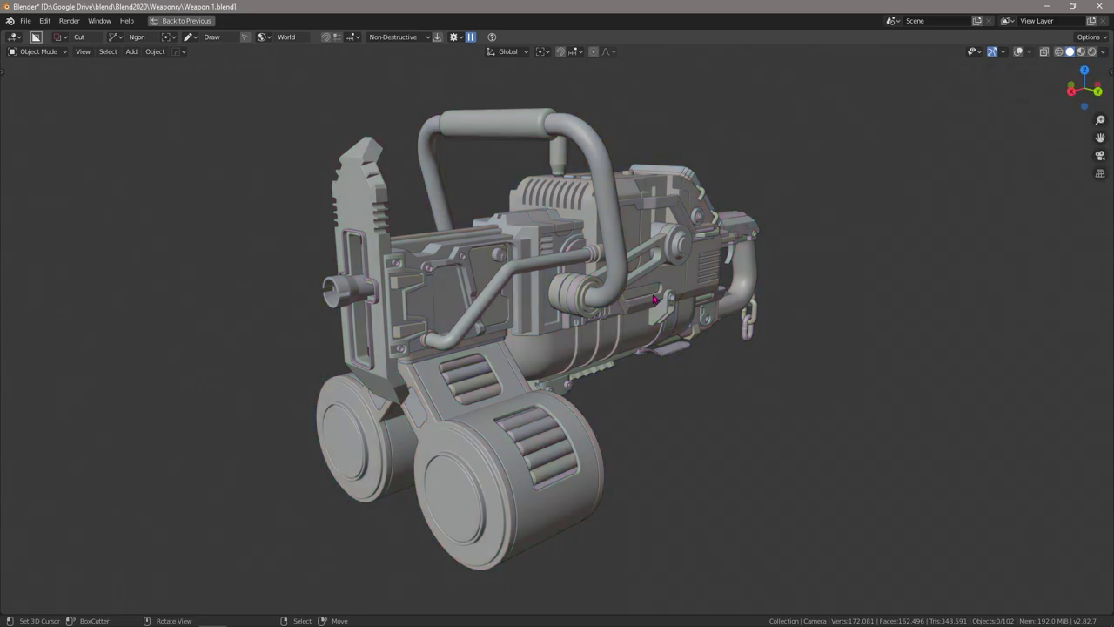
middle_click_drag(655, 299, 776, 382)
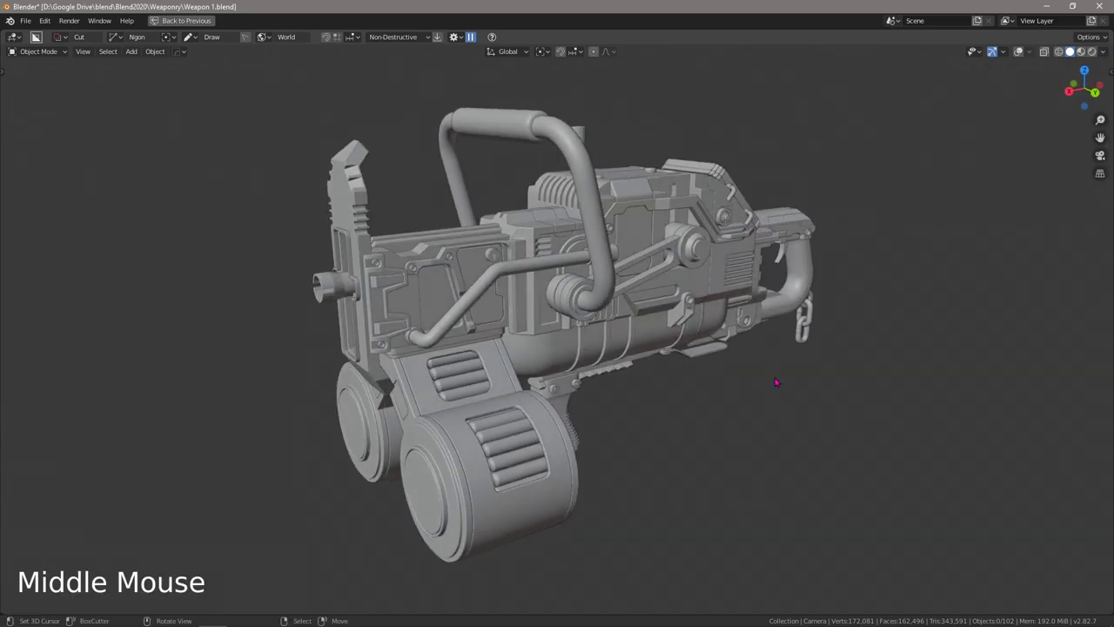
left_click(1103, 51)
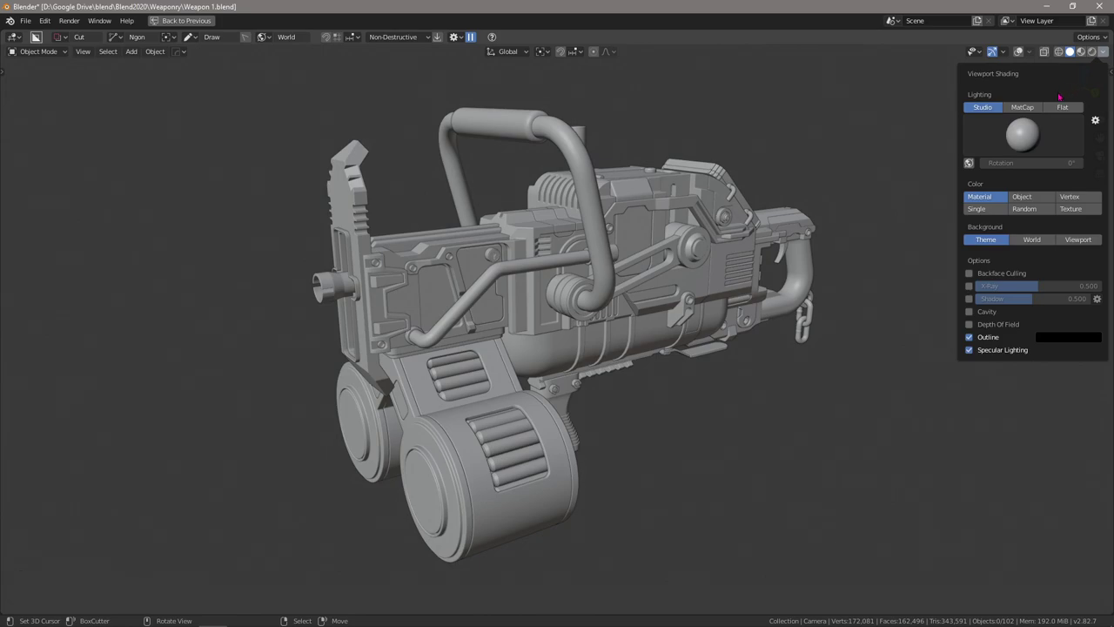
Switch viewport lighting to MatCap and try the red matcap sphere on the weapon
left_click(1022, 107)
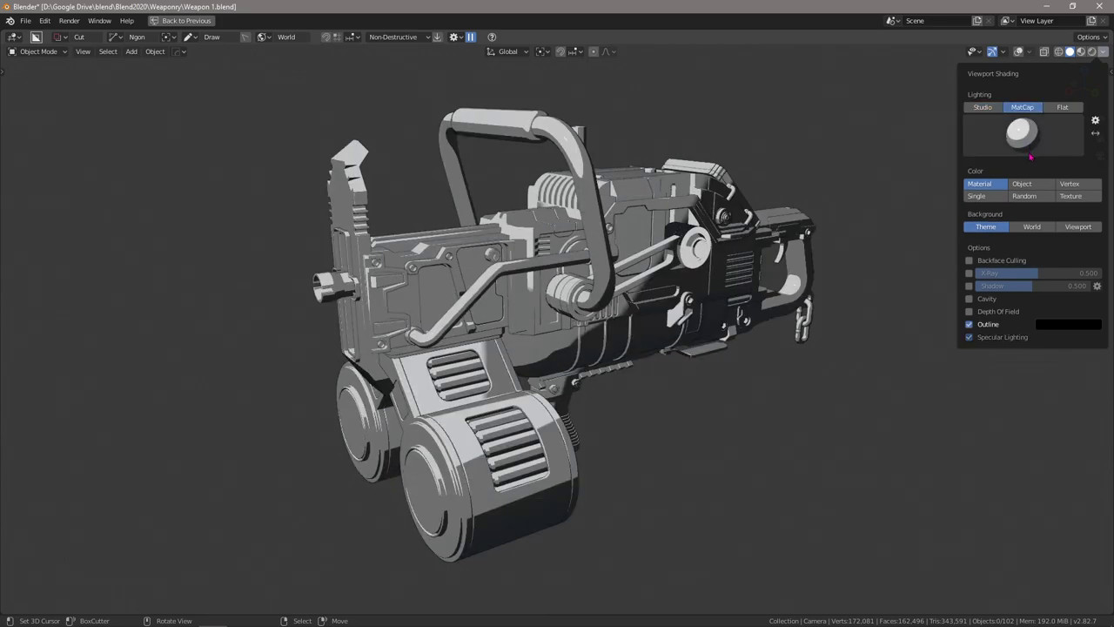
left_click(1022, 135)
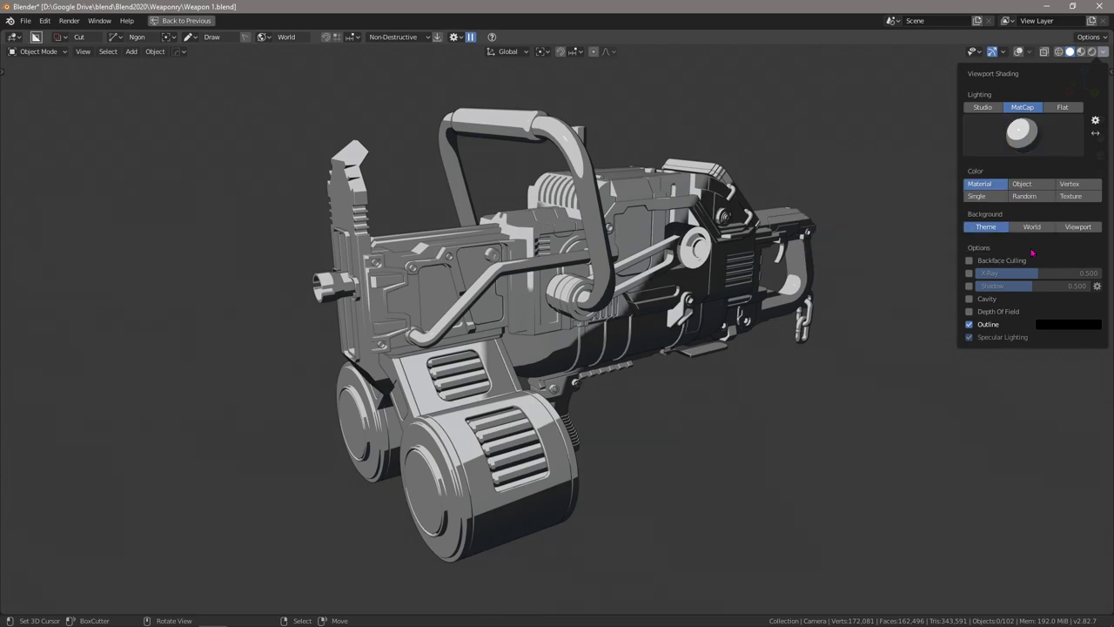
mouse_move(879, 278)
middle_mouse_down()
mouse_move(831, 306)
mouse_move(713, 291)
mouse_move(628, 306)
middle_mouse_up()
left_click(1102, 51)
left_click(1022, 134)
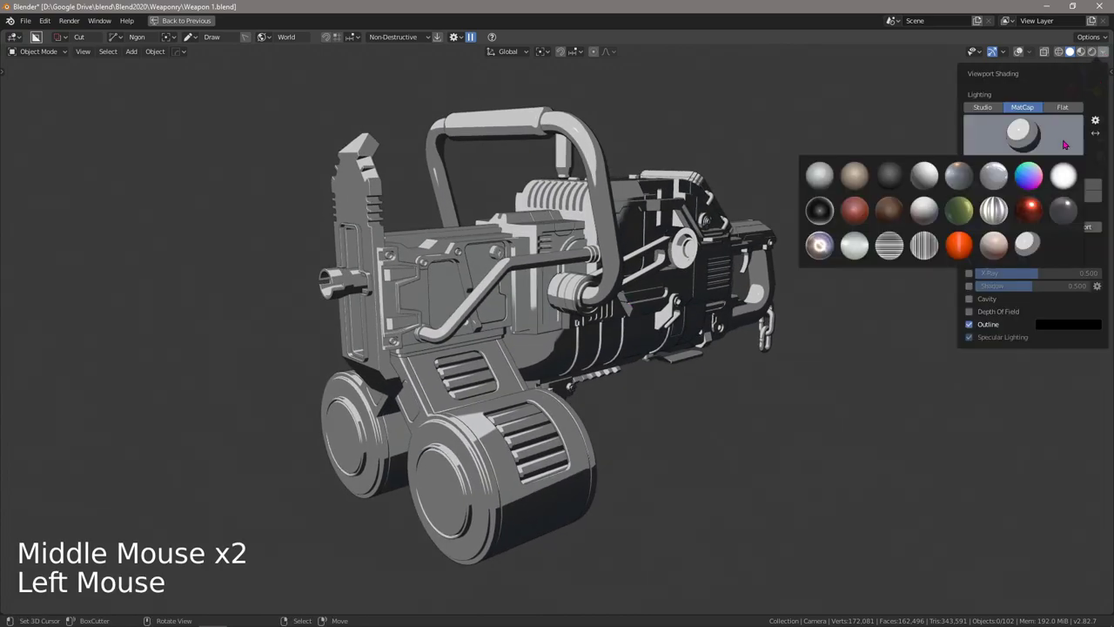
left_click(854, 213)
mouse_move(394, 322)
middle_mouse_down()
mouse_move(554, 320)
mouse_move(644, 296)
middle_mouse_up()
Replace the red matcap with the silver metallic matcap for a polished look
scroll(701, 293, "up", 1)
scroll(700, 293, "down", 1)
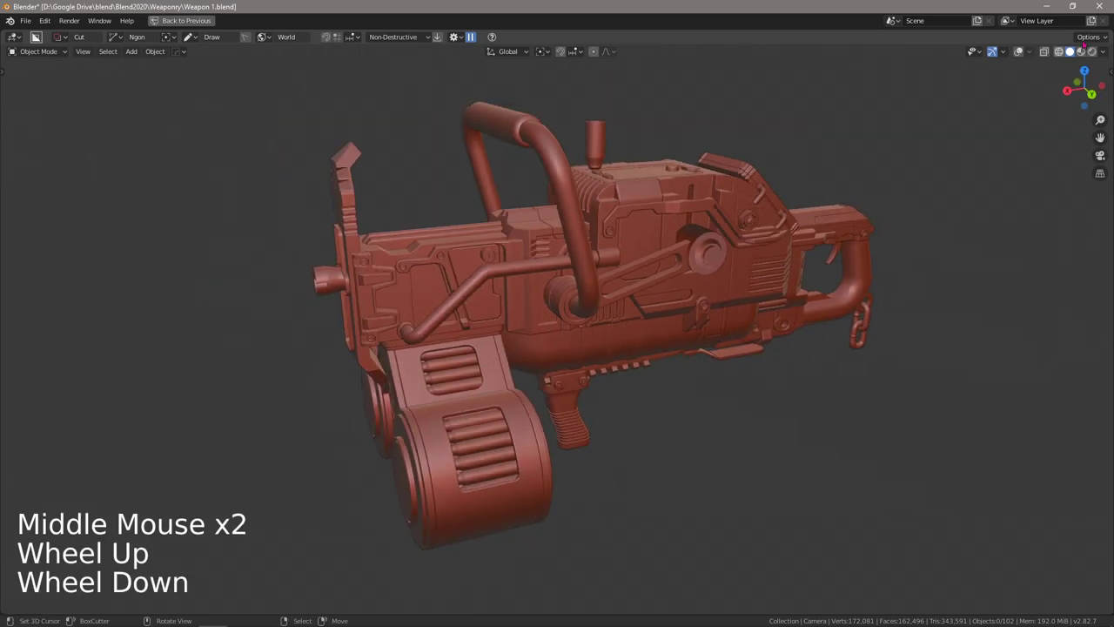
left_click(1103, 51)
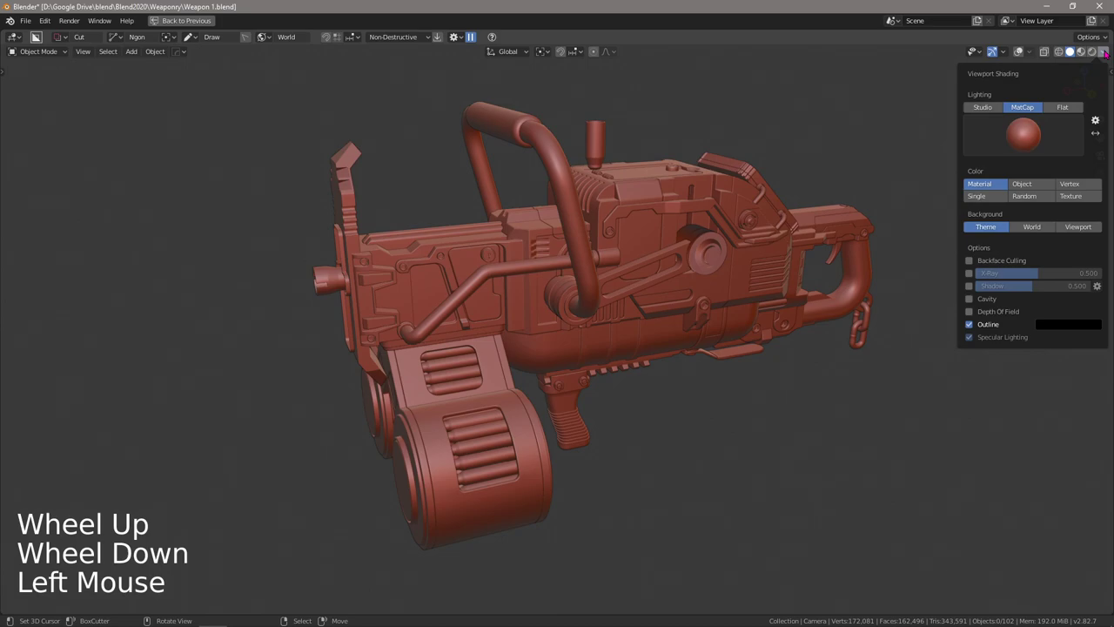
left_click(1024, 135)
left_click(819, 247)
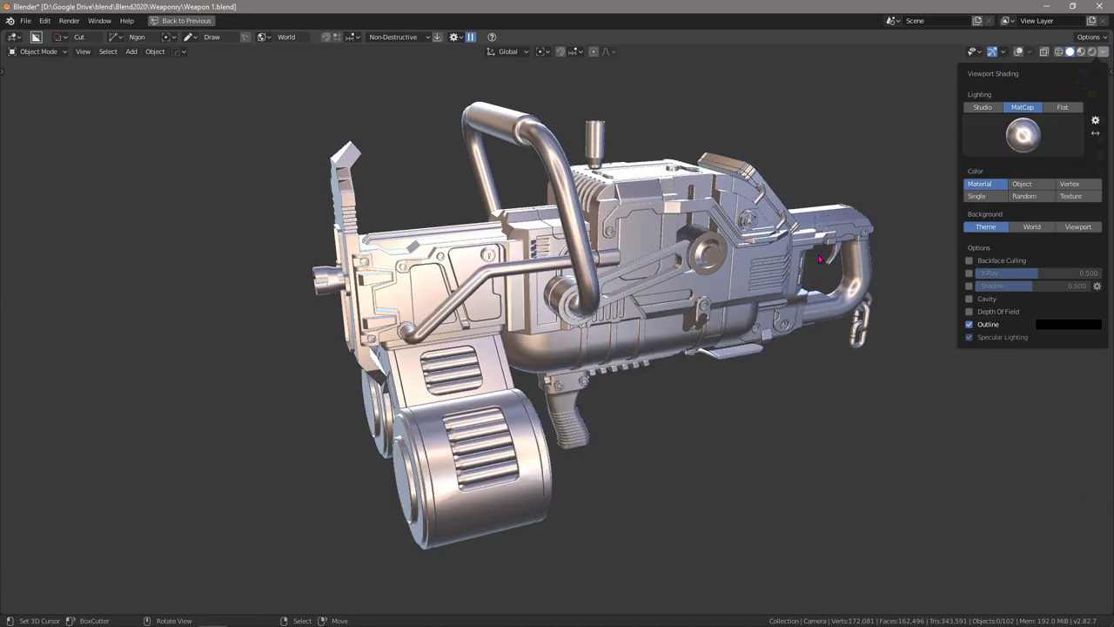
mouse_move(609, 392)
middle_mouse_down()
mouse_move(380, 370)
mouse_move(444, 390)
middle_mouse_up()
Orbit and zoom to a close-up of the rounded housing beneath the weapon's body
scroll(381, 370, "up", 1)
scroll(380, 369, "up", 2)
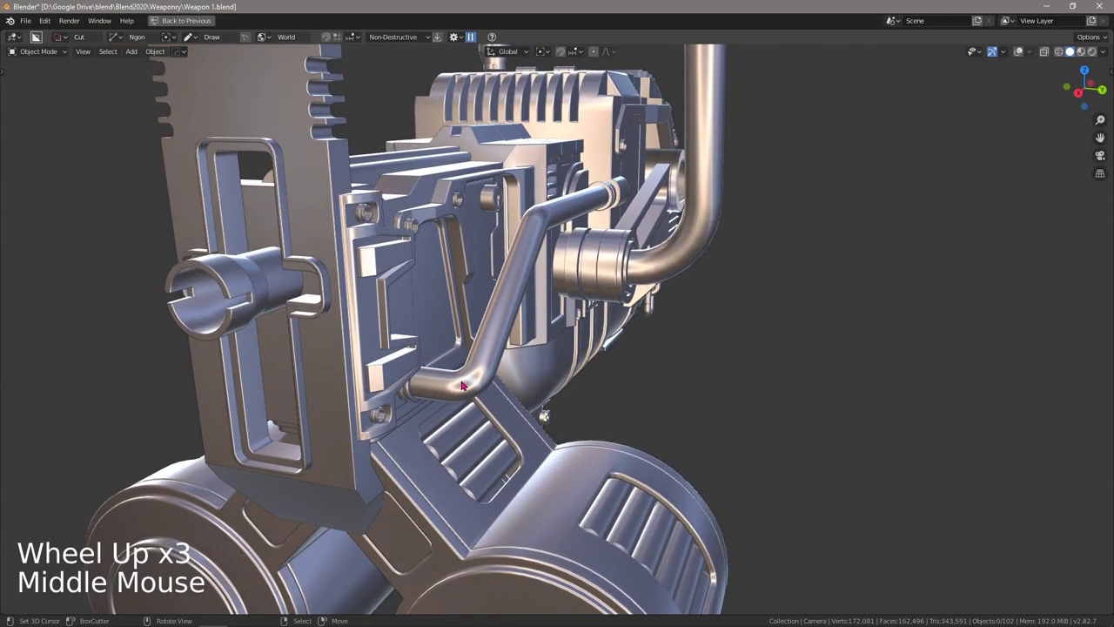
scroll(492, 320, "down", 2)
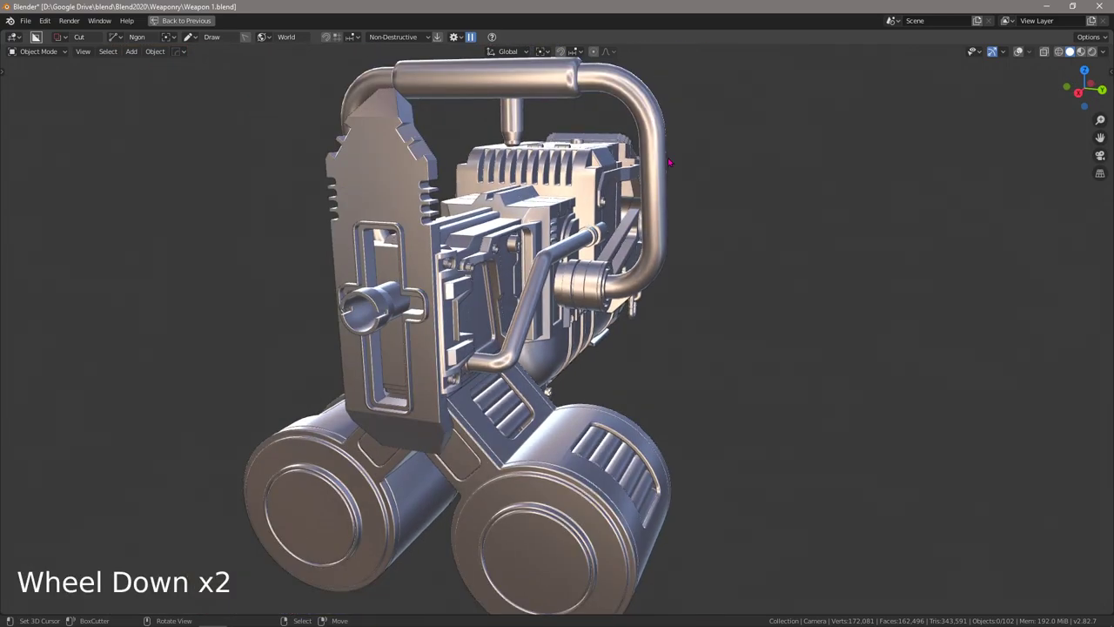
middle_click_drag(493, 320, 726, 348)
scroll(783, 287, "up", 2)
scroll(734, 330, "up", 2)
scroll(786, 319, "up", 1)
scroll(726, 348, "up", 1)
scroll(738, 268, "up", 1)
middle_click_drag(736, 281, 751, 217)
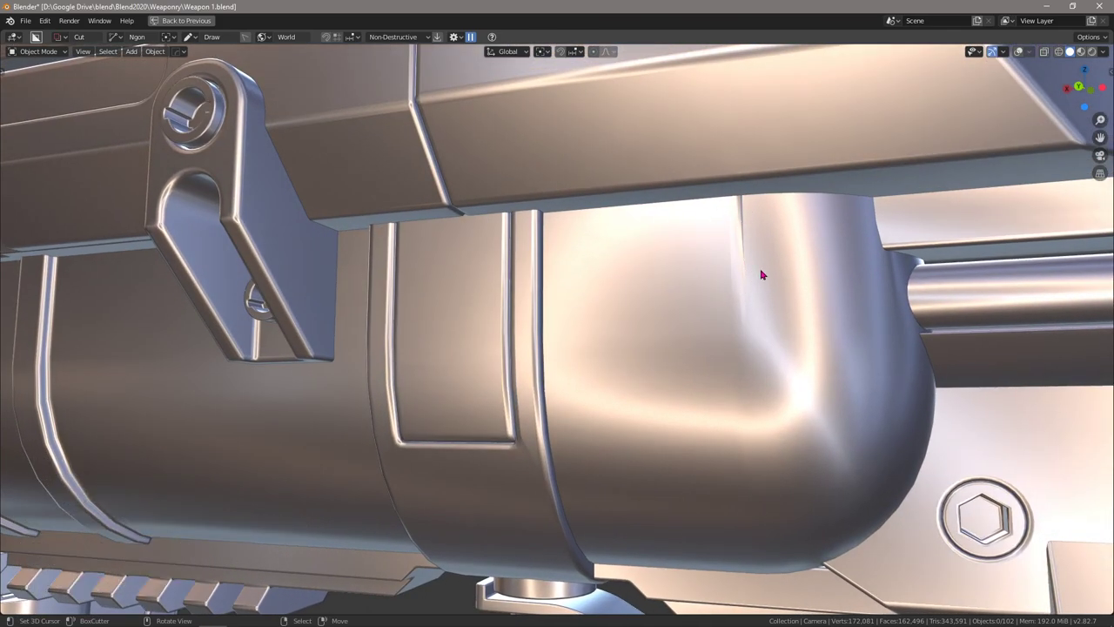
With overlays on, mark the housing's vertical edge loop sharp in Edit Mode and return to Object Mode
left_click(1019, 51)
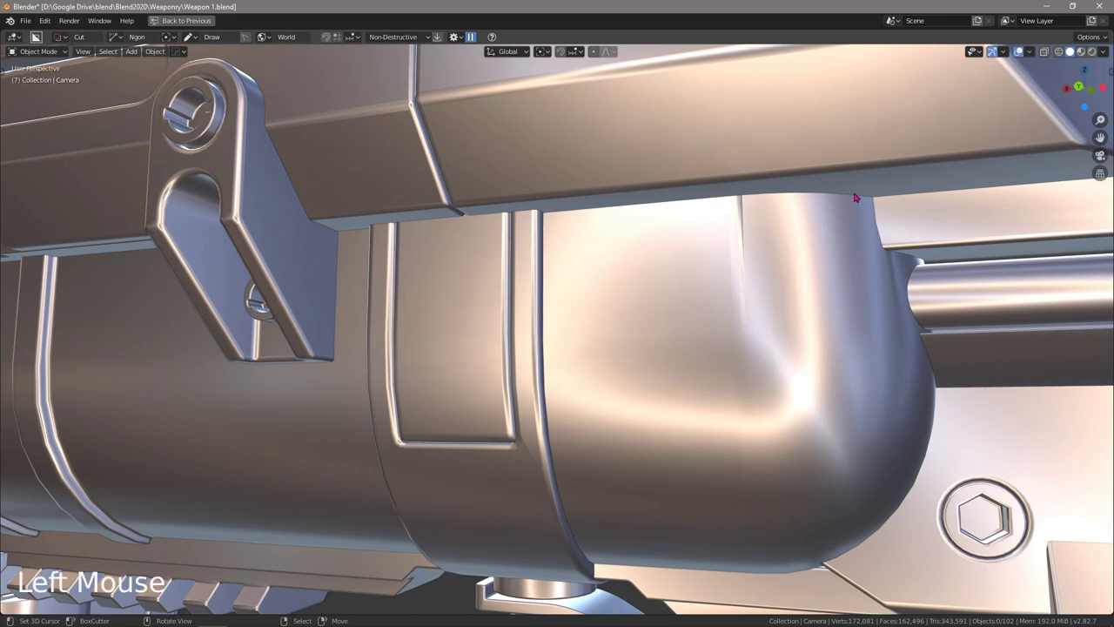
right_click(742, 298)
key("Tab")
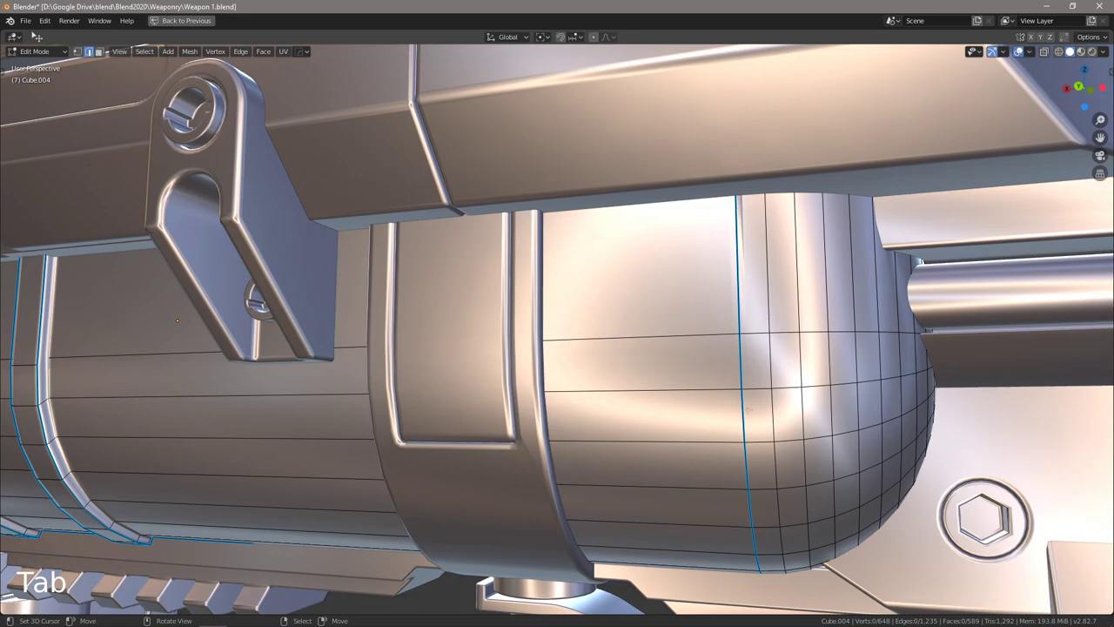
key("2")
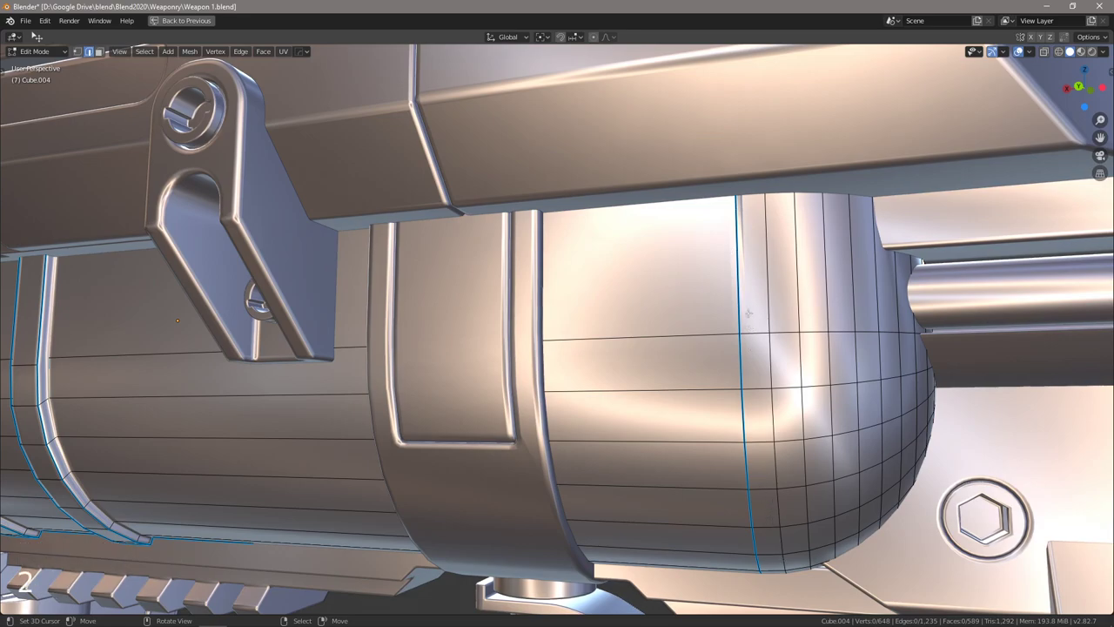
right_click(738, 271, "alt")
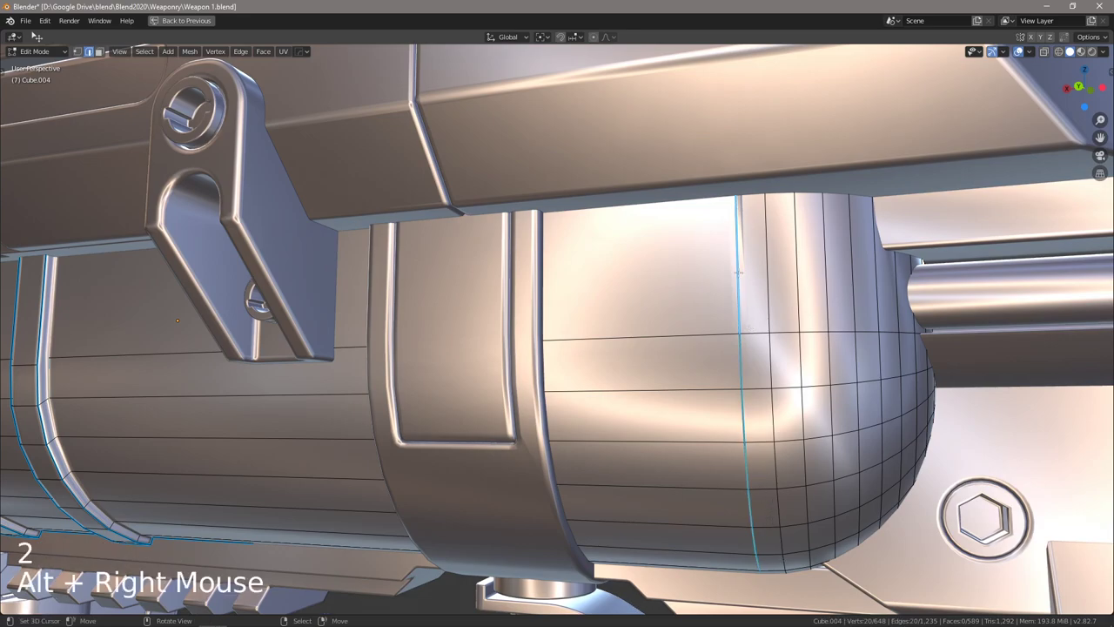
key("q")
left_click(738, 271)
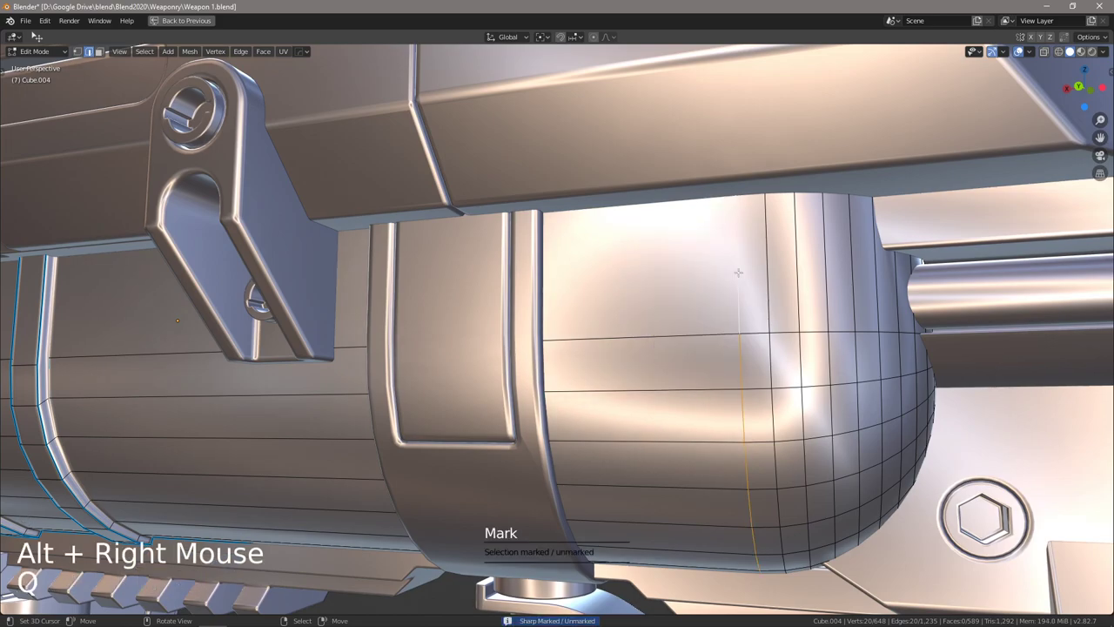
key("Tab")
Deselect everything and orbit, zoom out and pan to review the cleaned-up housing shading
scroll(771, 269, "down", 2)
middle_click_drag(771, 269, 699, 338)
scroll(715, 358, "down", 1)
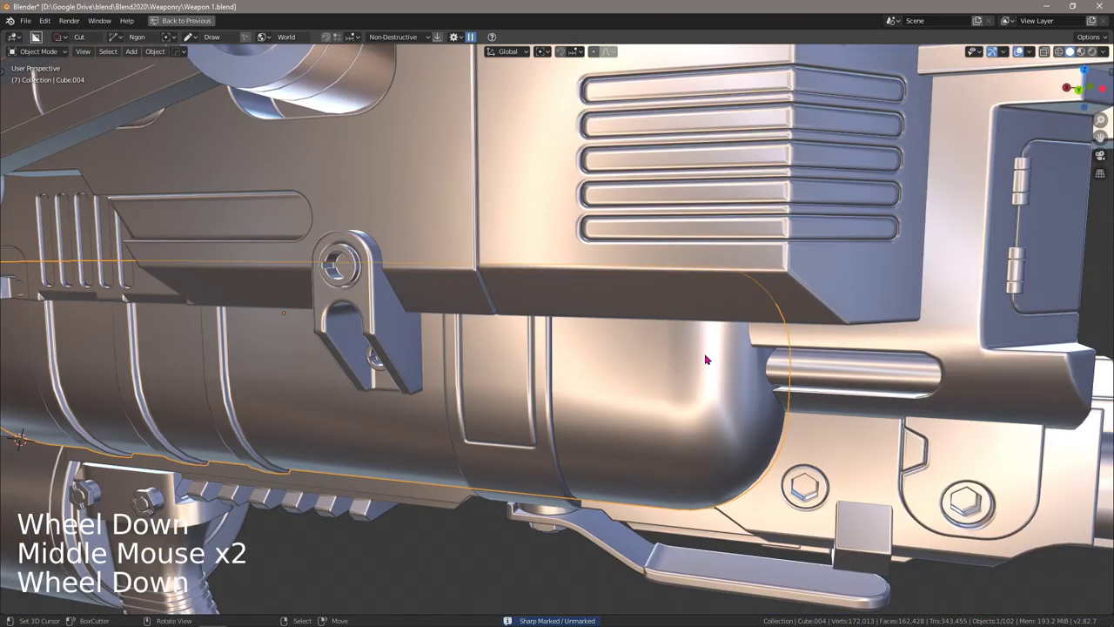
key("a")
key("a")
key("a")
left_click(705, 358)
scroll(566, 345, "down", 3)
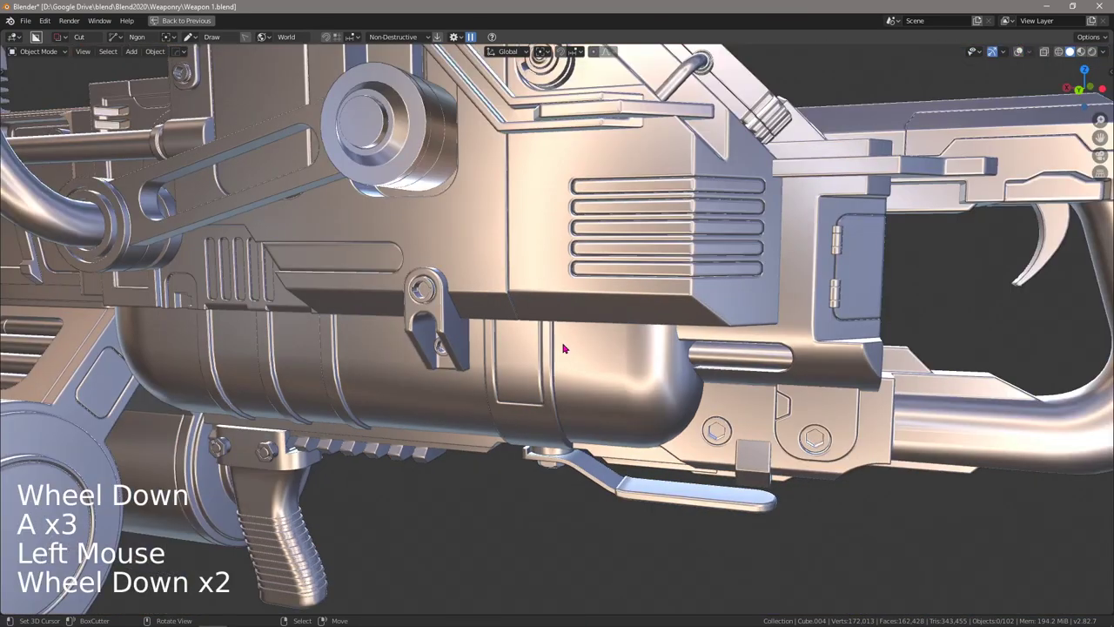
mouse_move(566, 345)
middle_mouse_down()
mouse_move(477, 367)
mouse_move(557, 366)
middle_mouse_up()
scroll(492, 368, "down", 1)
scroll(500, 369, "down", 1)
middle_click_drag(557, 365, 575, 344, "shift")
scroll(595, 347, "down", 1)
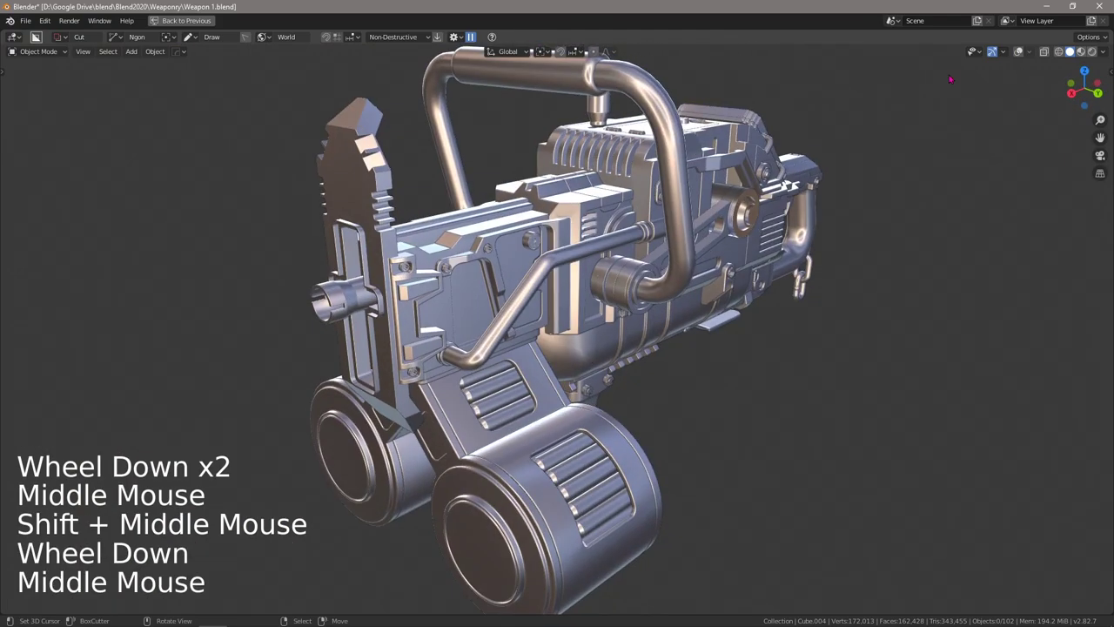
Tick Cavity in Viewport Shading so the silver weapon's edges highlight and crevices darken
left_click(1105, 52)
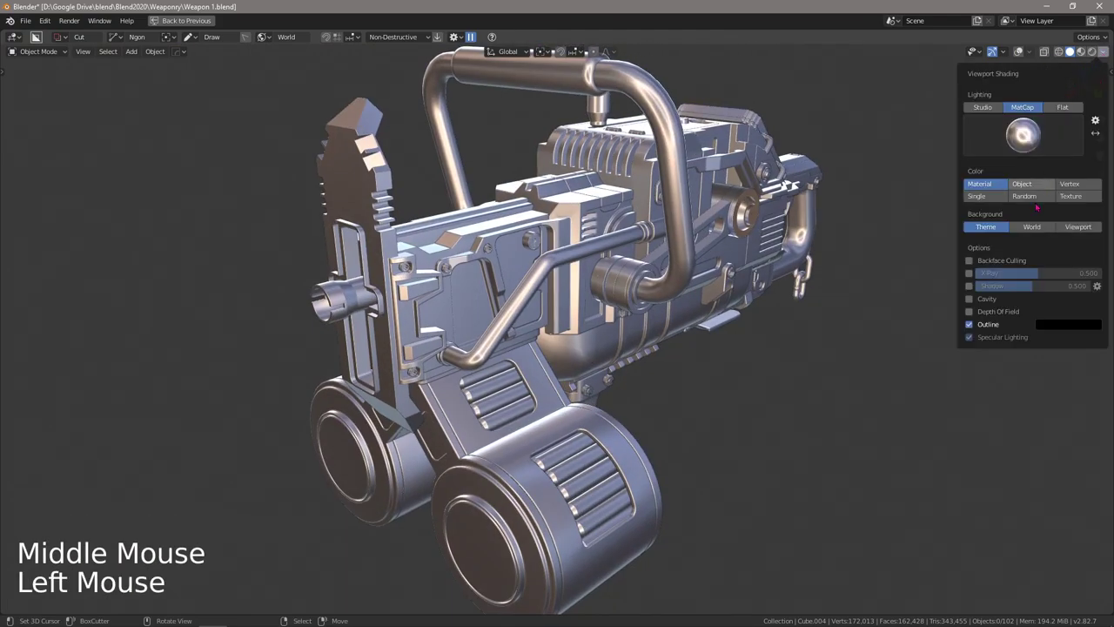
left_click(1103, 51)
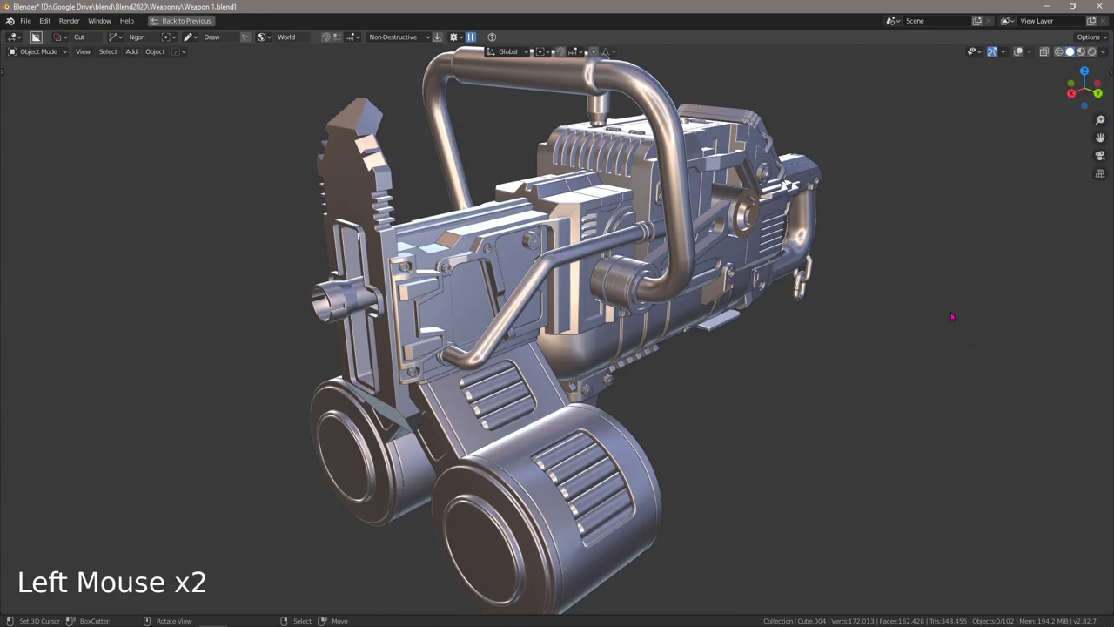
left_click(1104, 52)
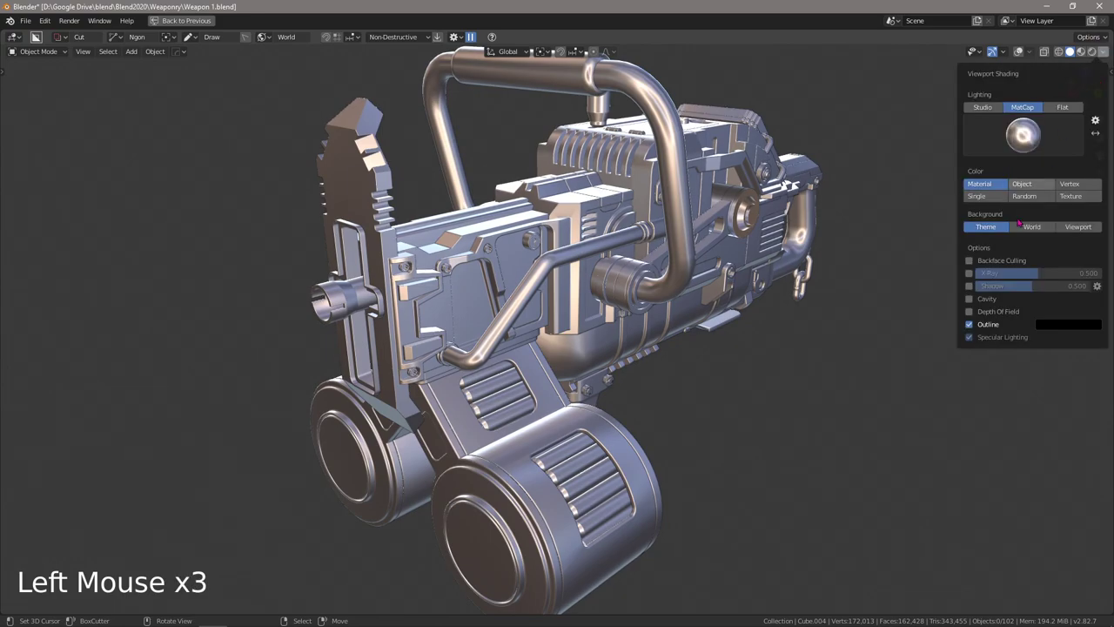
left_click(969, 299)
middle_click_drag(731, 313, 666, 304)
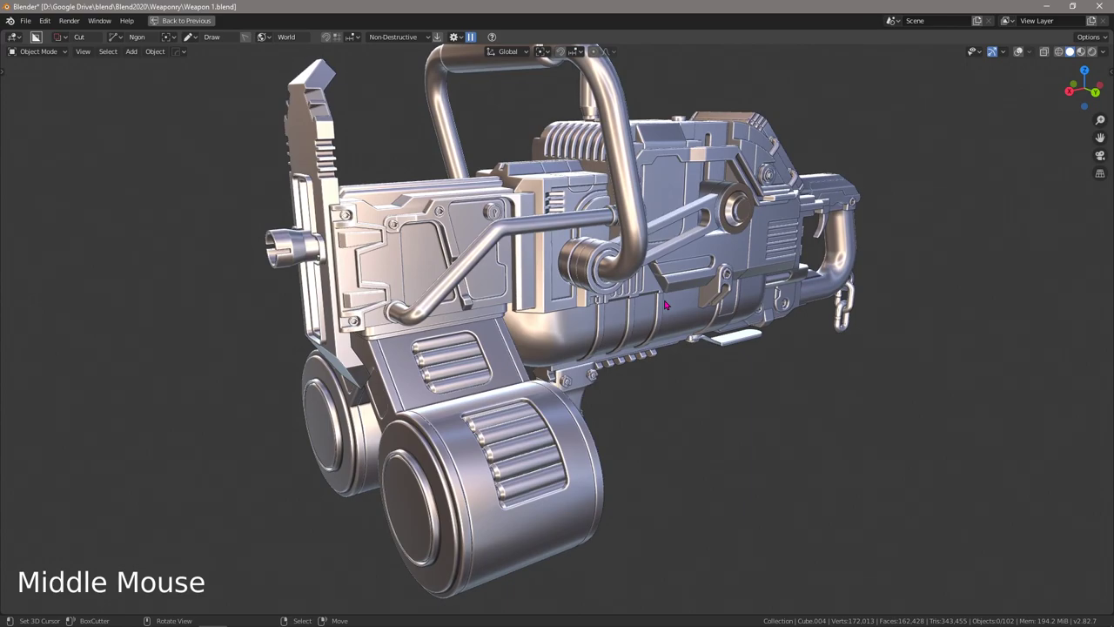
scroll(666, 304, "down", 2)
middle_click_drag(666, 304, 700, 254)
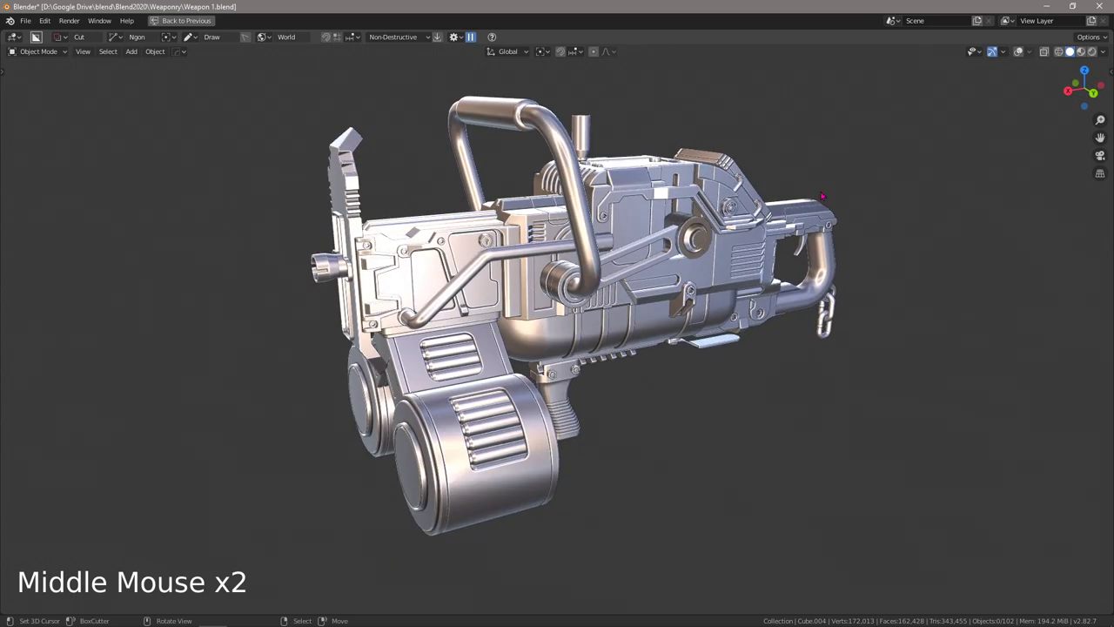
Tick Shadow in Viewport Shading and orbit around the weapon to inspect the shadows
left_click(1103, 52)
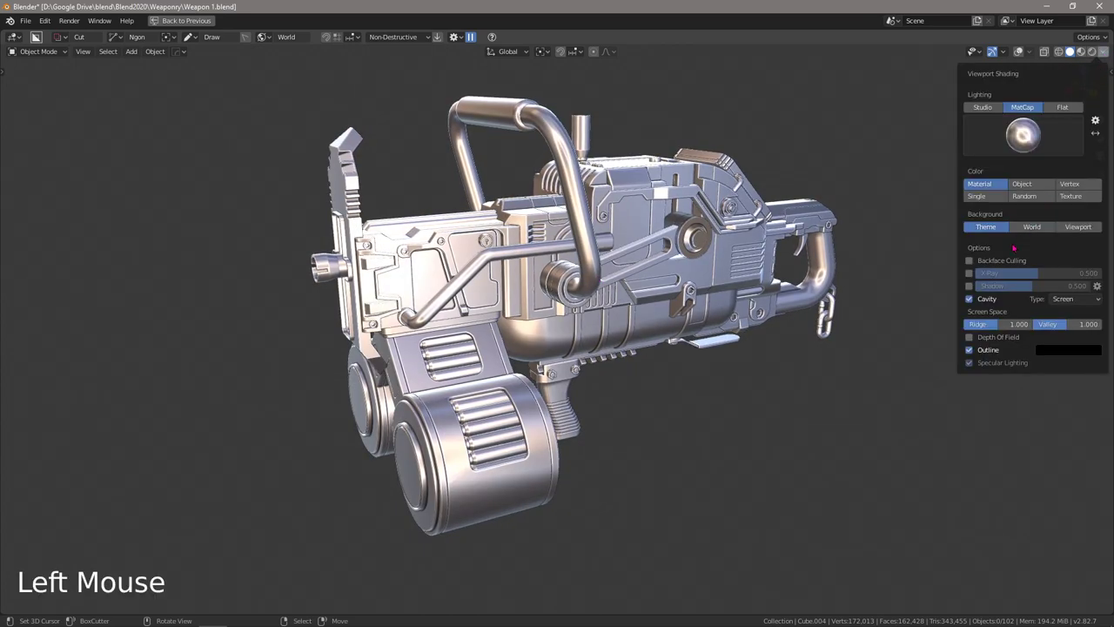
left_click(969, 285)
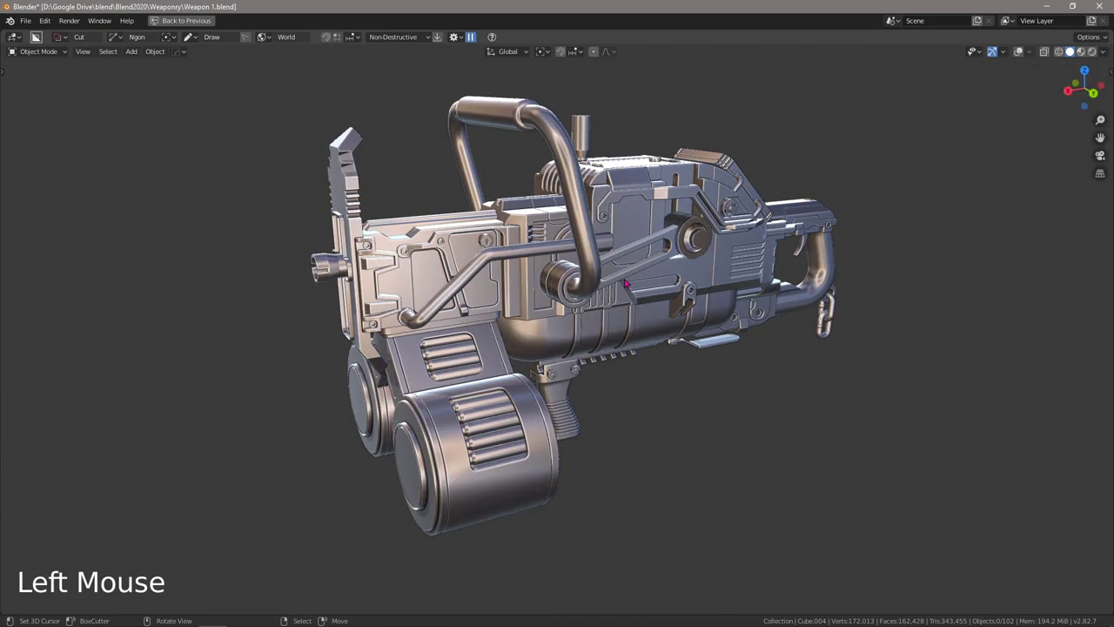
middle_click_drag(507, 245, 553, 216)
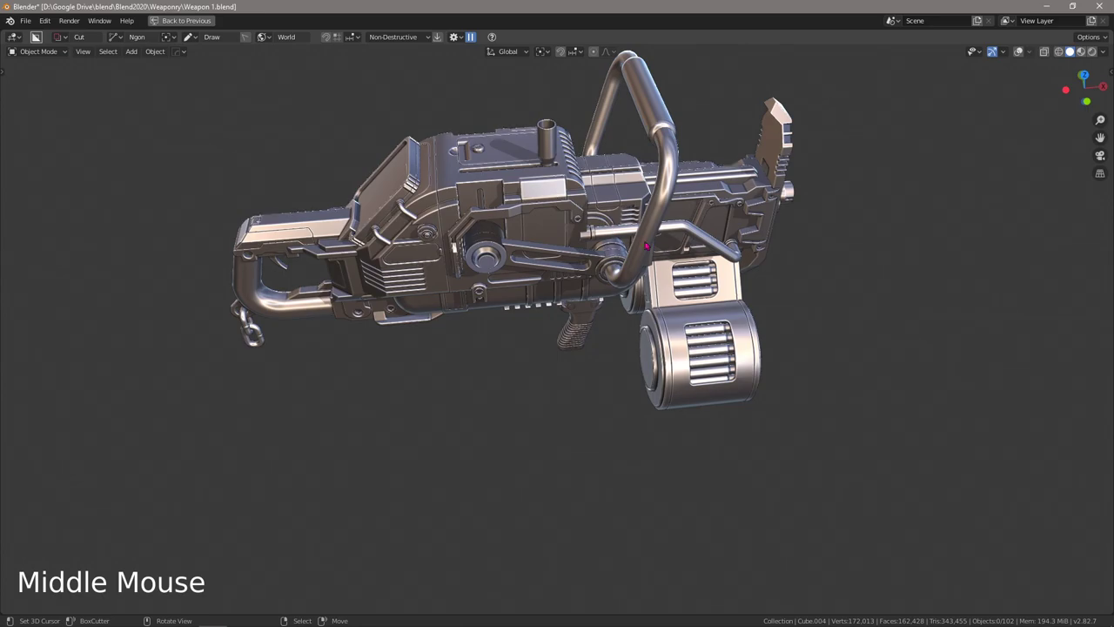
mouse_move(647, 246)
middle_mouse_down()
mouse_move(621, 218)
mouse_move(657, 221)
mouse_move(636, 285)
mouse_move(663, 271)
middle_mouse_up()
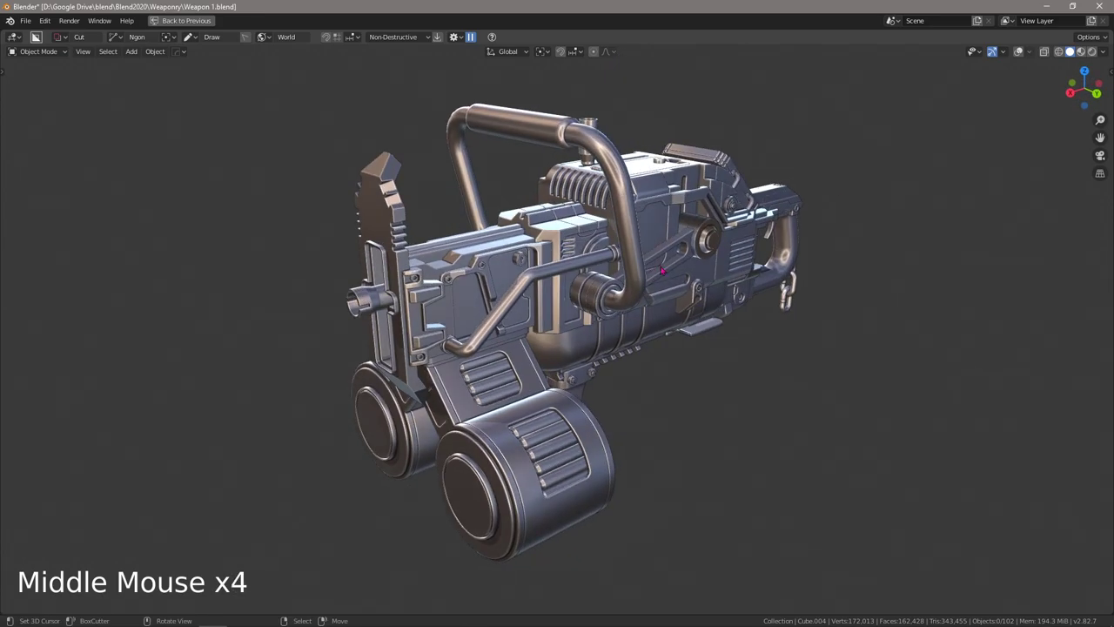
left_click(1103, 53)
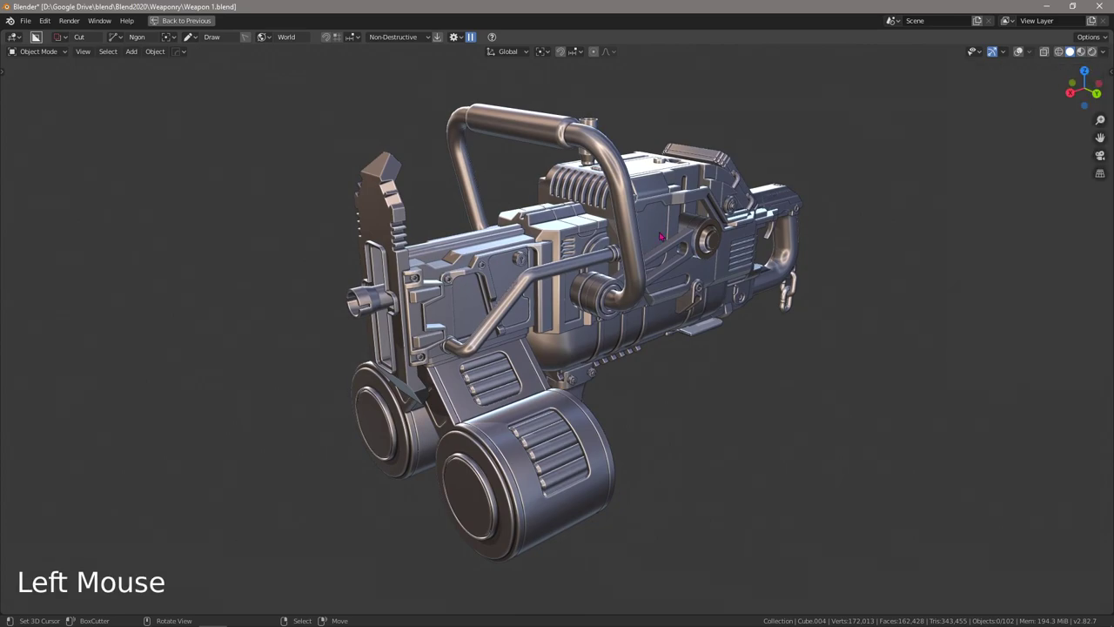
Set the viewport Color to Random so each weapon part gets its own colour
left_click(1104, 52)
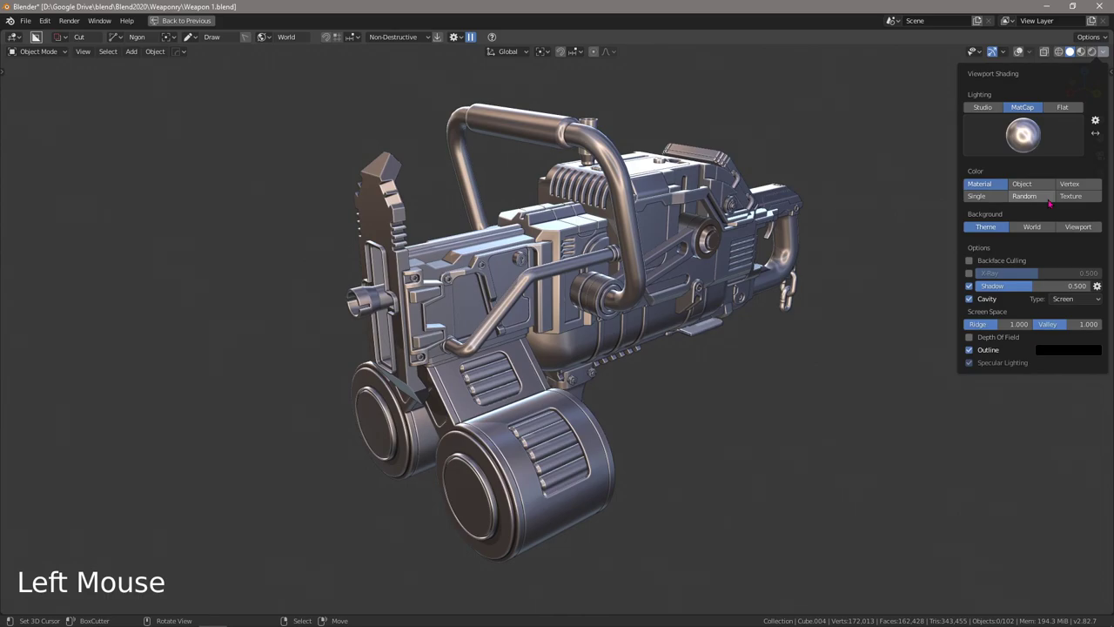
left_click(1018, 196)
mouse_move(609, 348)
middle_mouse_down()
mouse_move(801, 357)
mouse_move(661, 348)
middle_mouse_up()
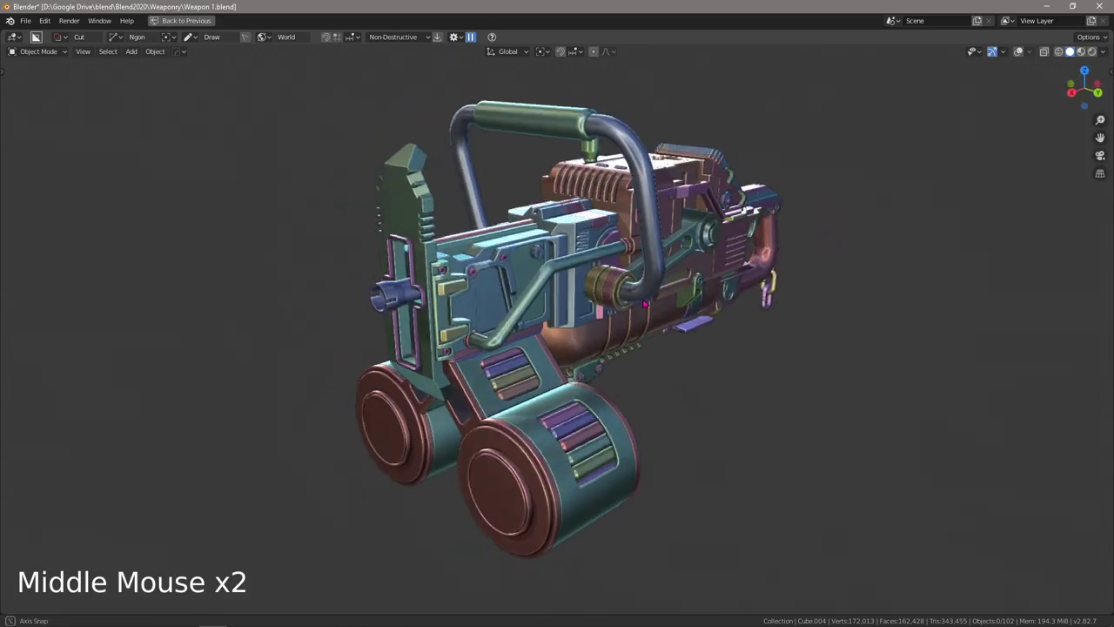
middle_click_drag(645, 303, 661, 299)
scroll(661, 299, "up", 1)
scroll(667, 296, "down", 1)
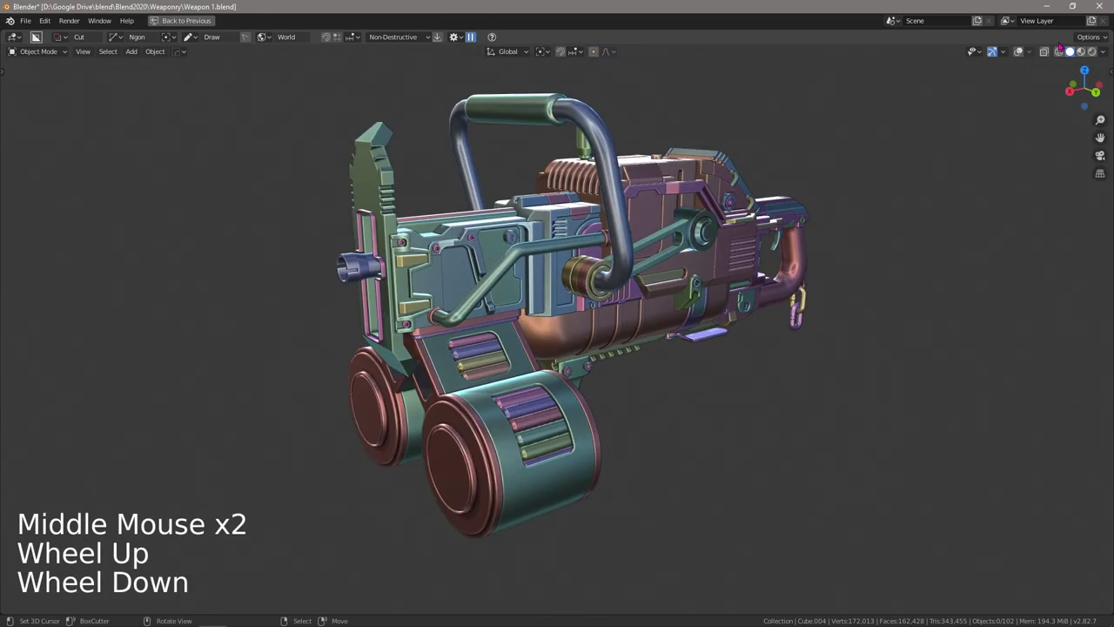
left_click(1103, 51)
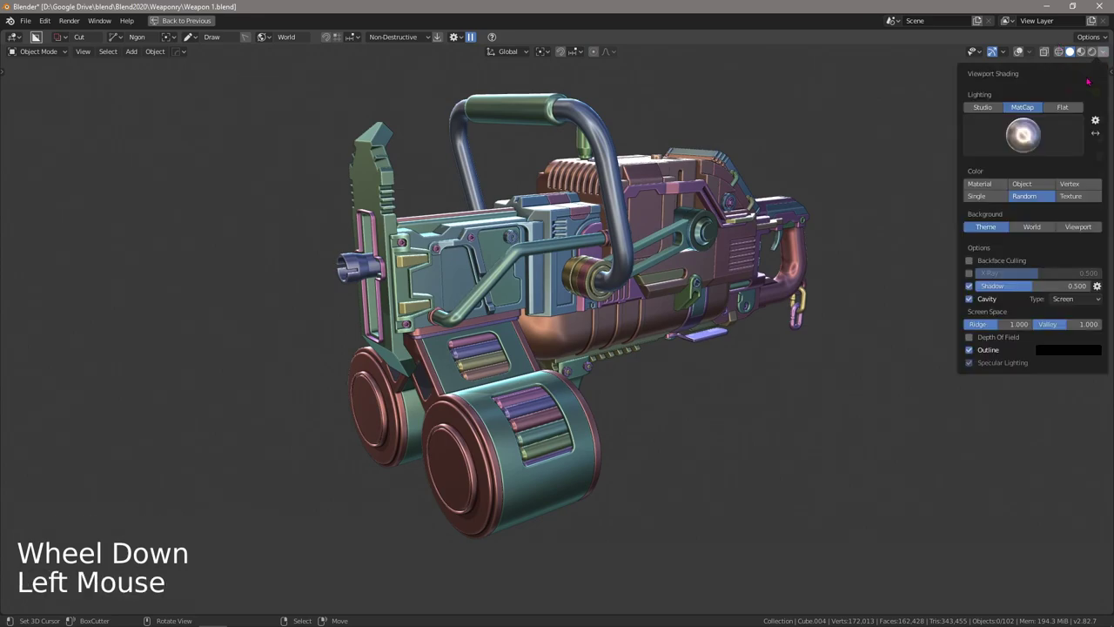
Set Background to Viewport with its colour value raised to white, then orbit and recentre the gun
left_click(1078, 227)
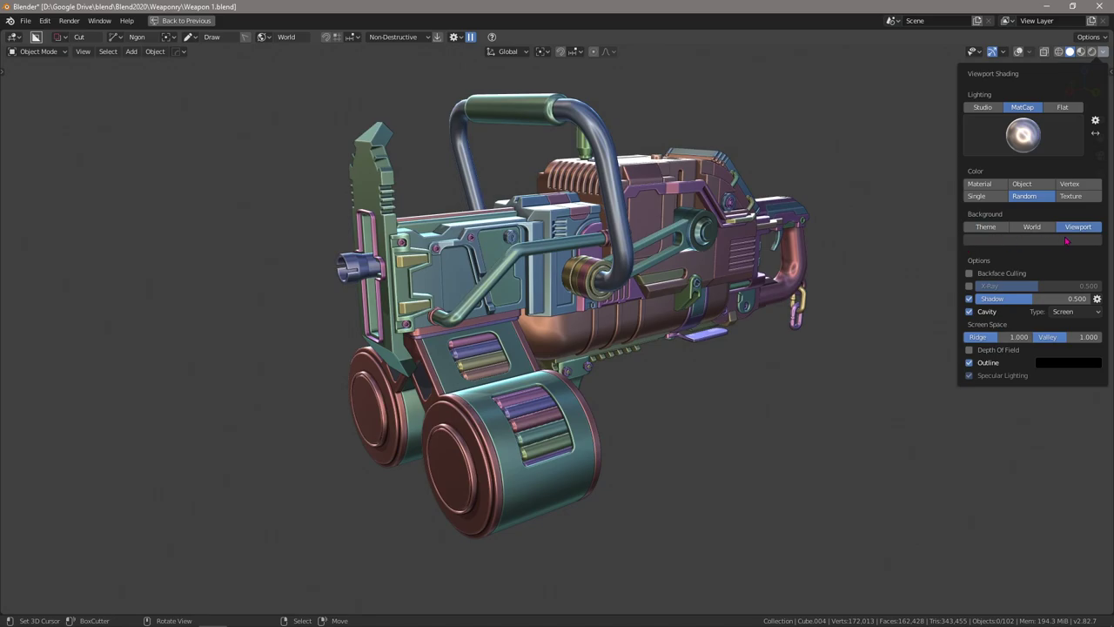
left_click(1051, 241)
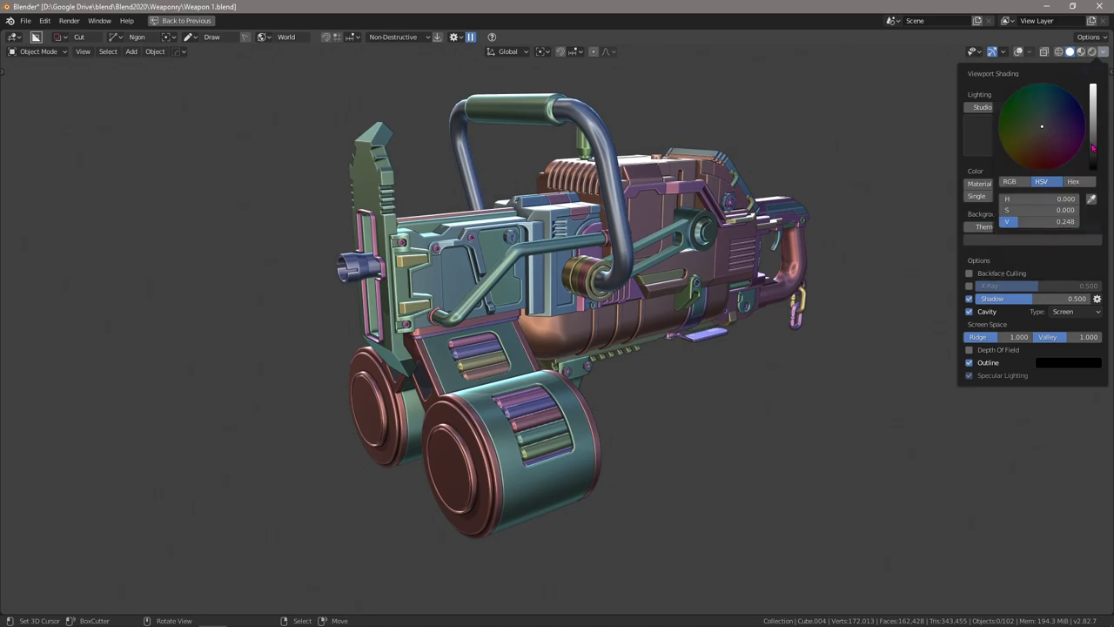
left_click_drag(1092, 147, 1093, 85)
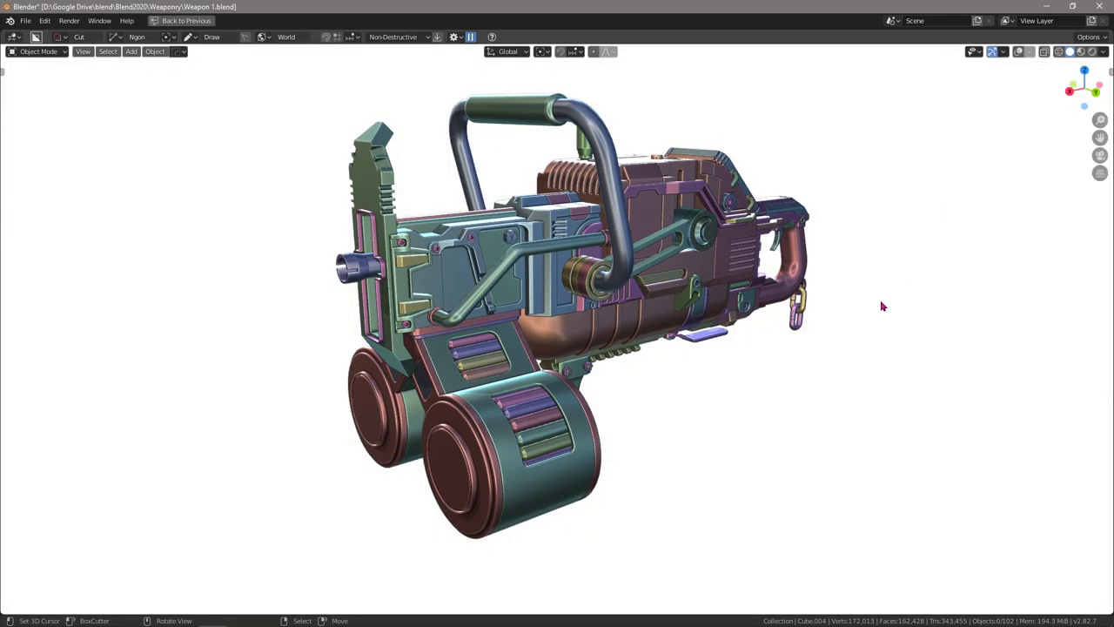
middle_click_drag(777, 219, 707, 283)
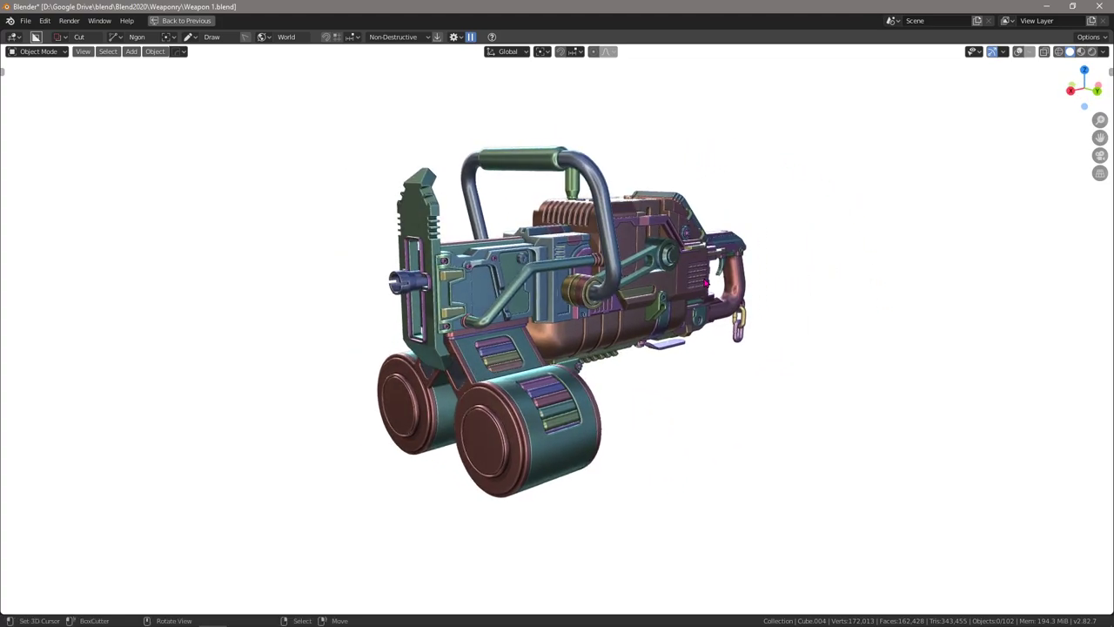
scroll(707, 283, "up", 3)
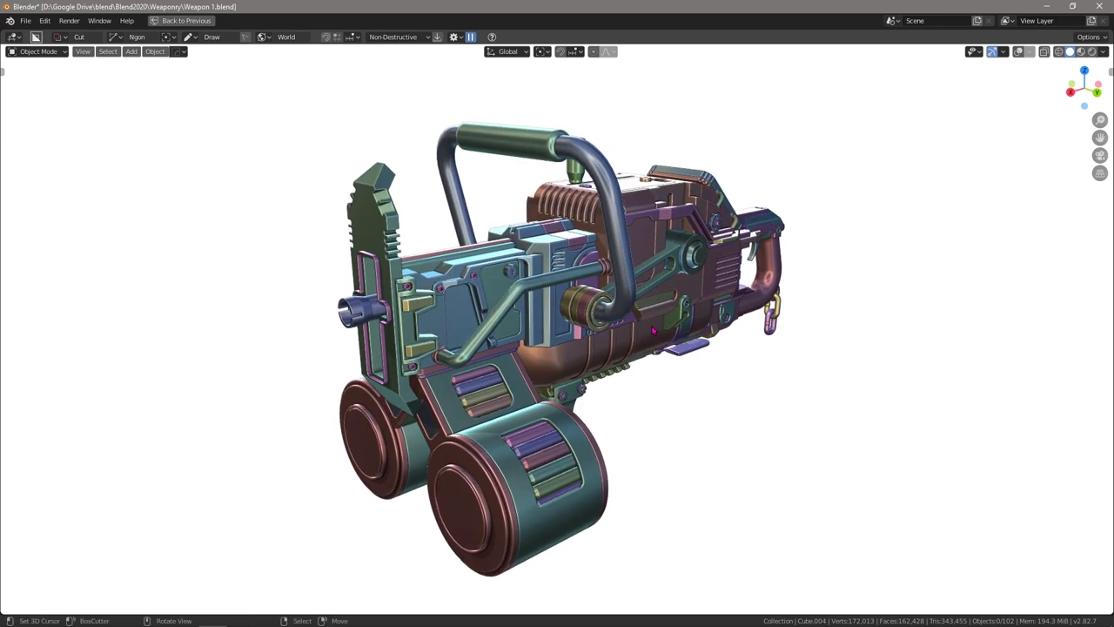
middle_click_drag(659, 327, 665, 308, "shift")
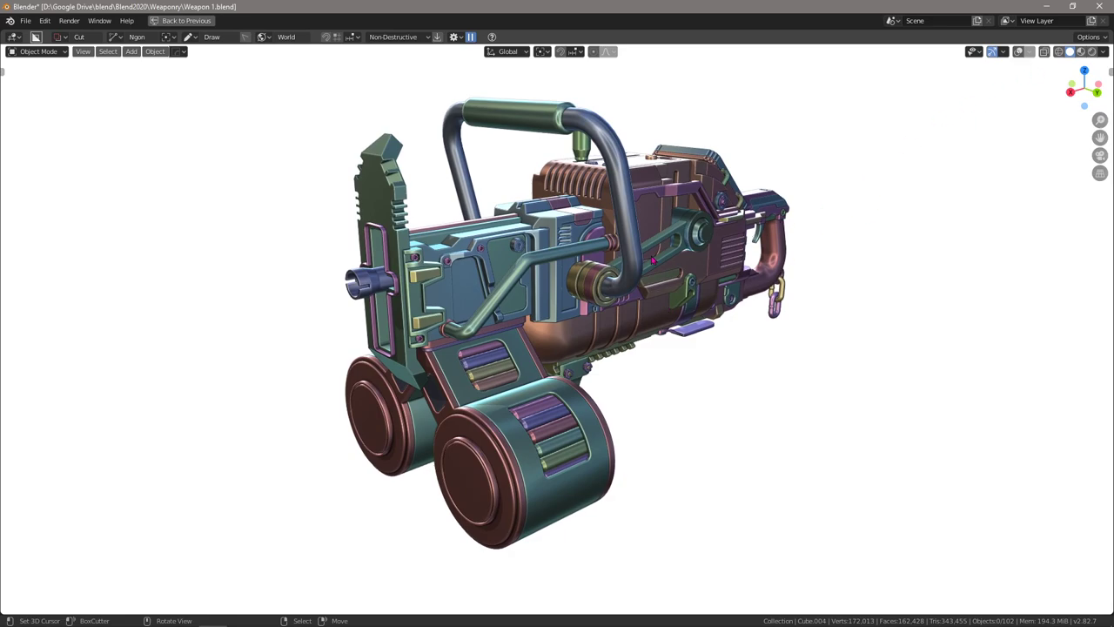
key("F12")
Run View > Viewport Render Image and zoom in and out of the rendered weapon
left_click(82, 52)
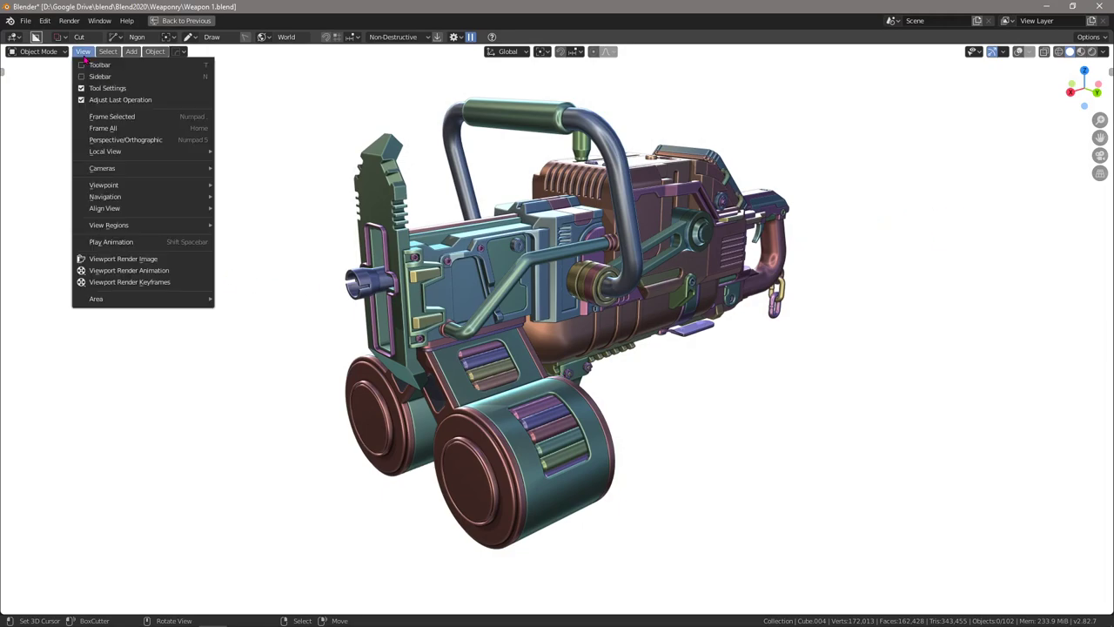
left_click(153, 259)
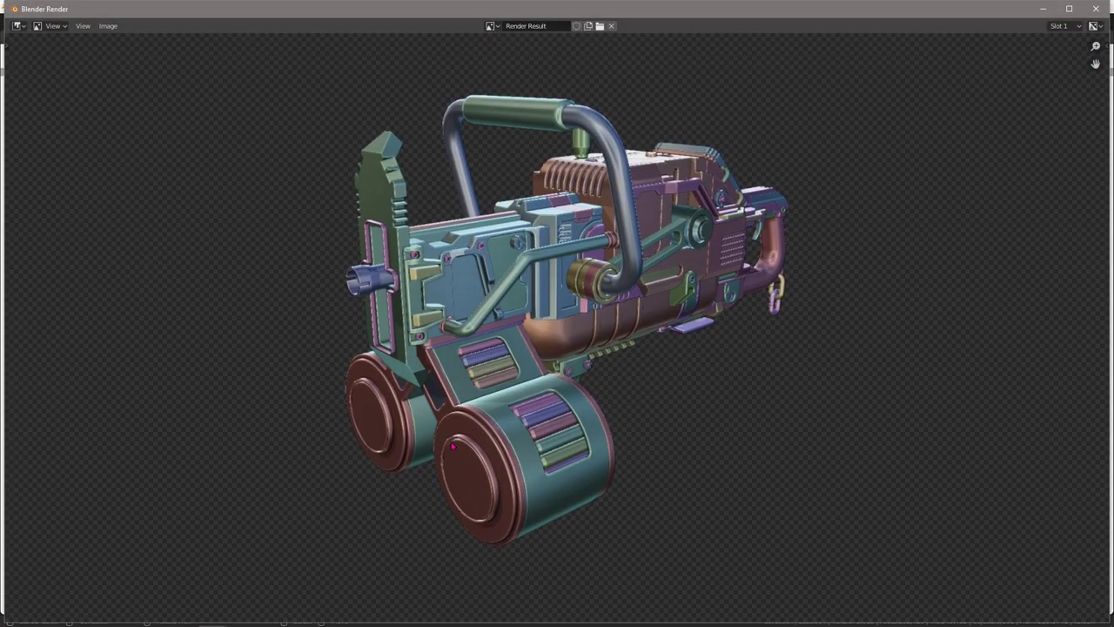
scroll(662, 287, "up", 2)
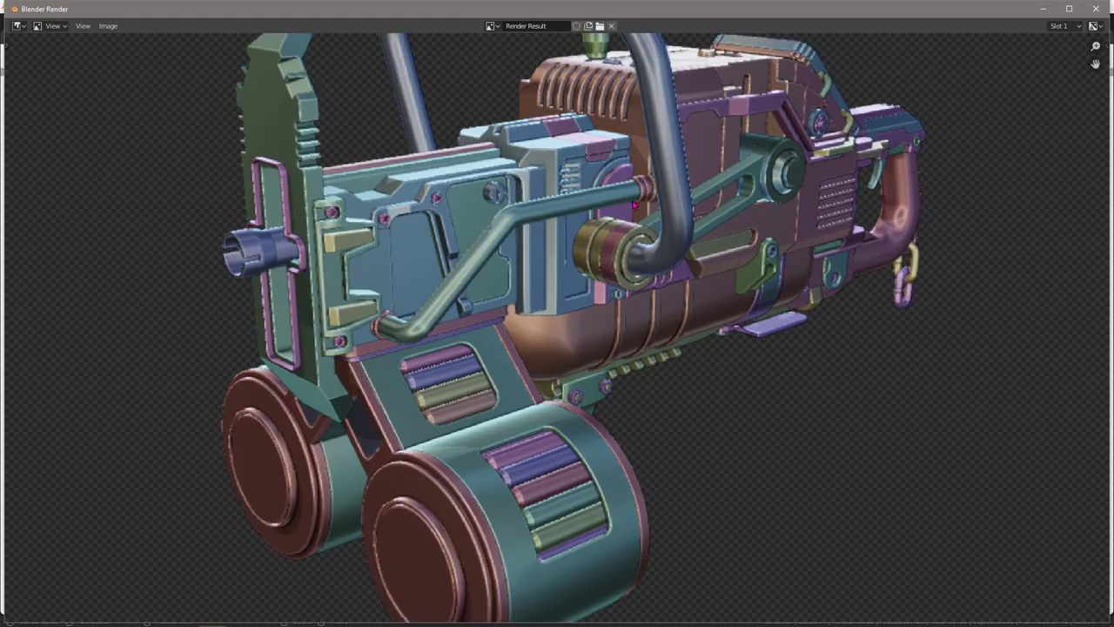
scroll(384, 151, "down", 1)
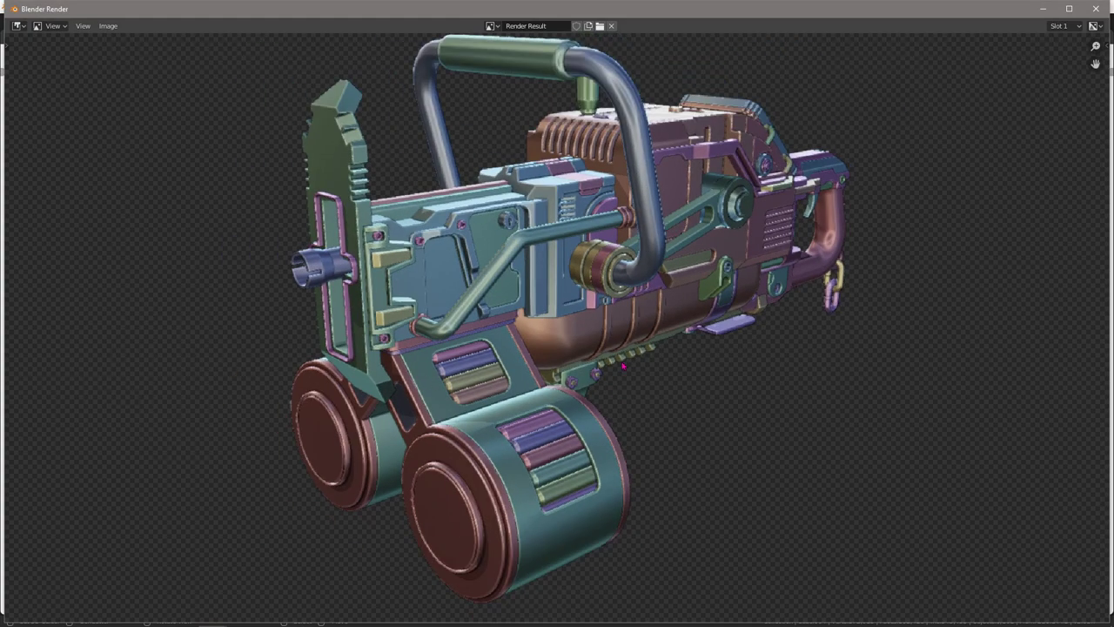
scroll(623, 367, "down", 1)
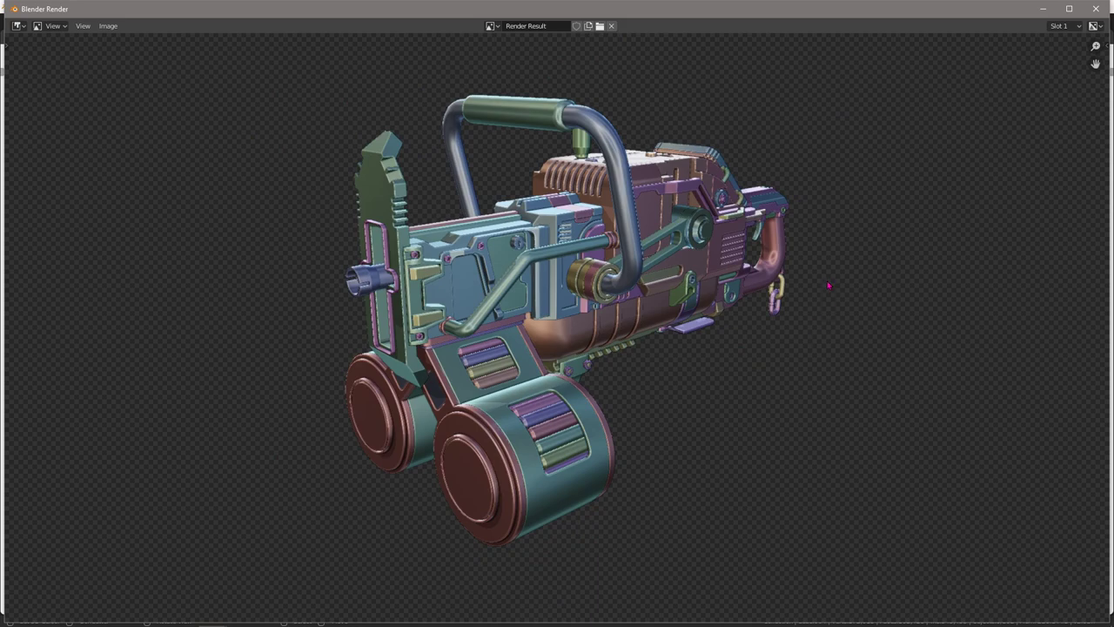
Close the render window, snip the area around the weapon, then discard the snip unsaved
left_click(1095, 8)
mouse_move(212, 621)
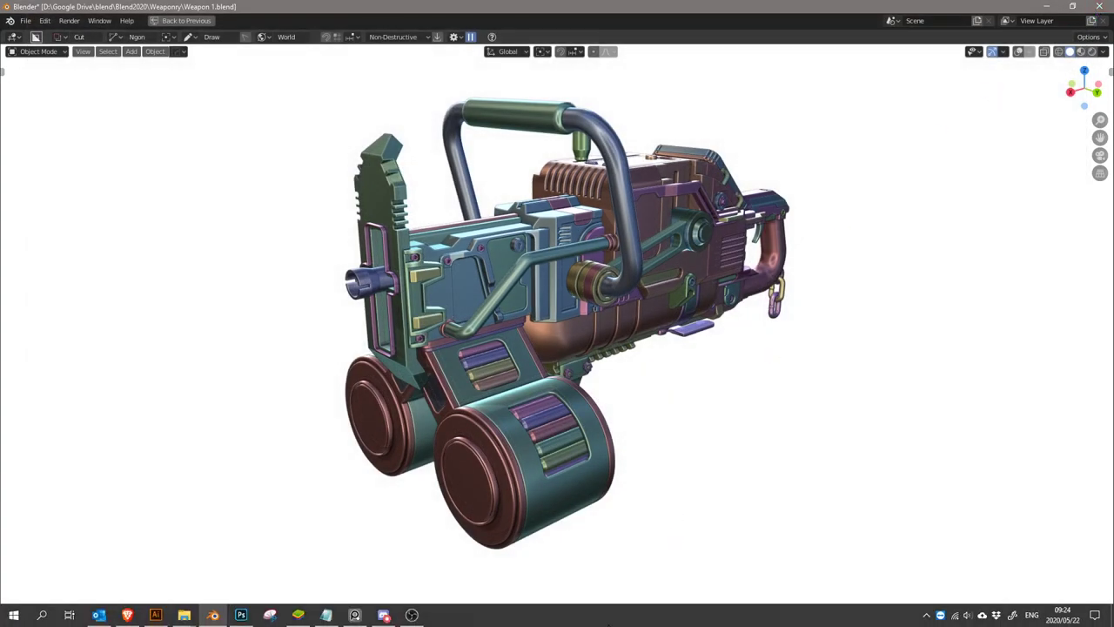
left_click(269, 615)
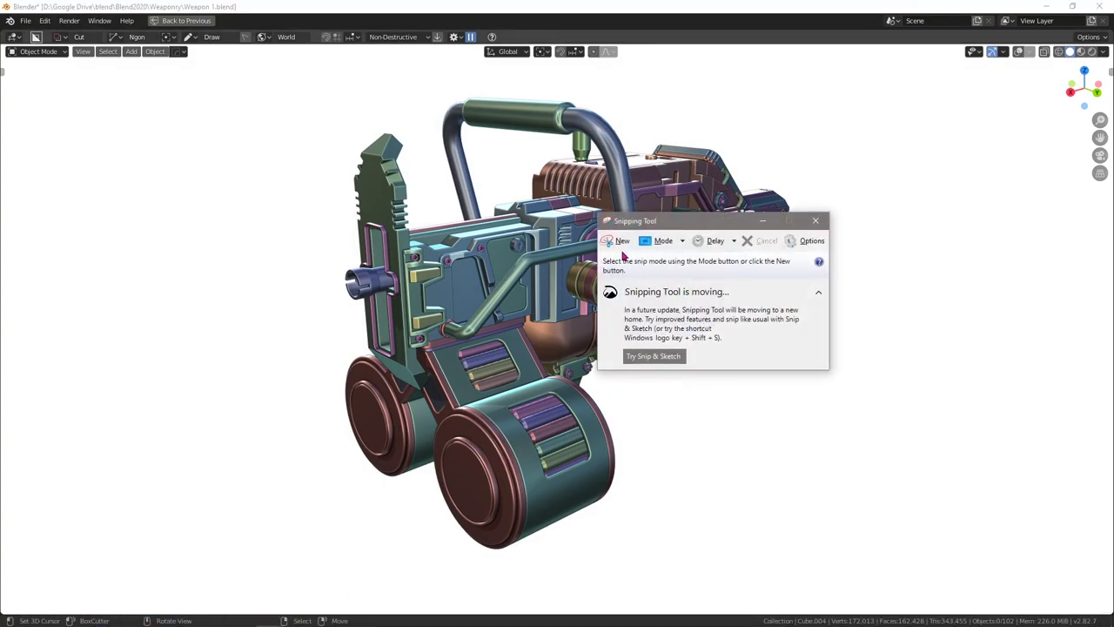
left_click(616, 239)
left_click_drag(302, 83, 835, 566)
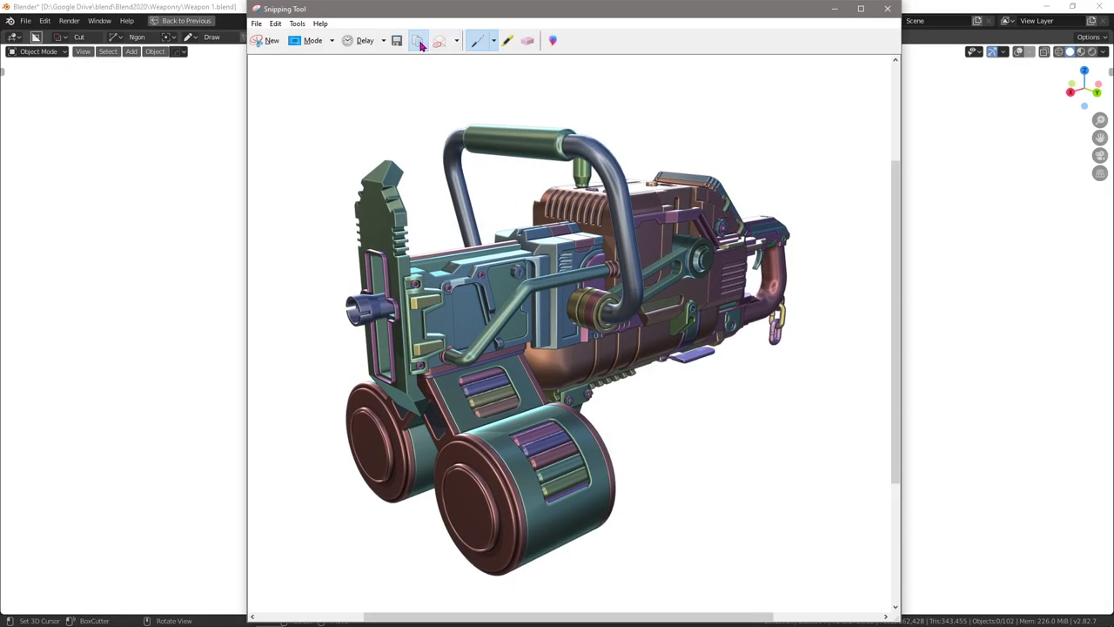
left_click(886, 9)
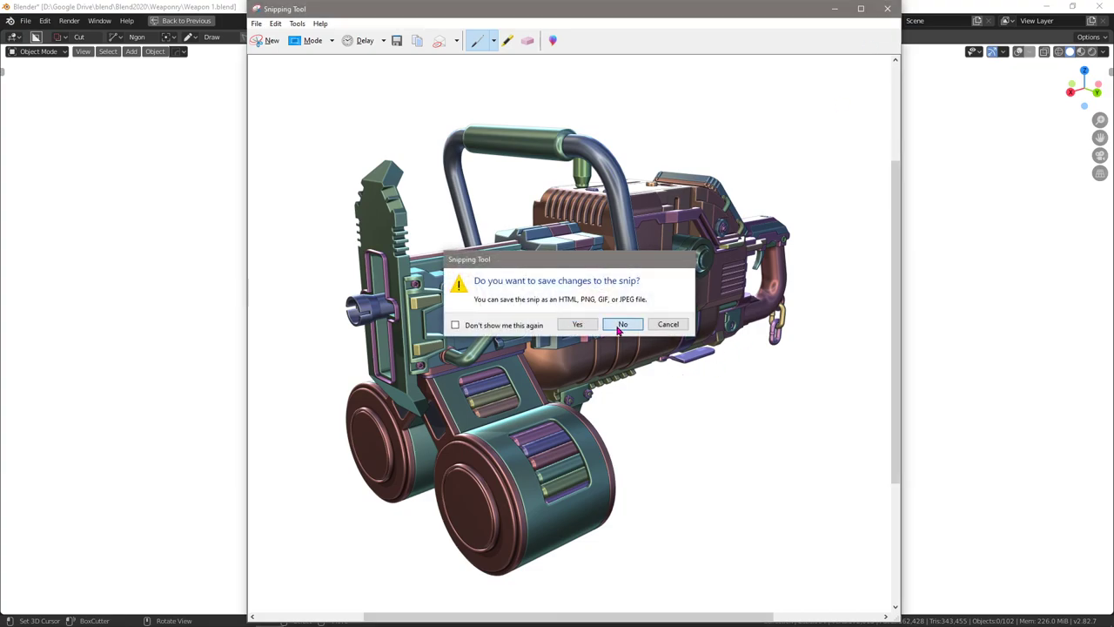
left_click(618, 321)
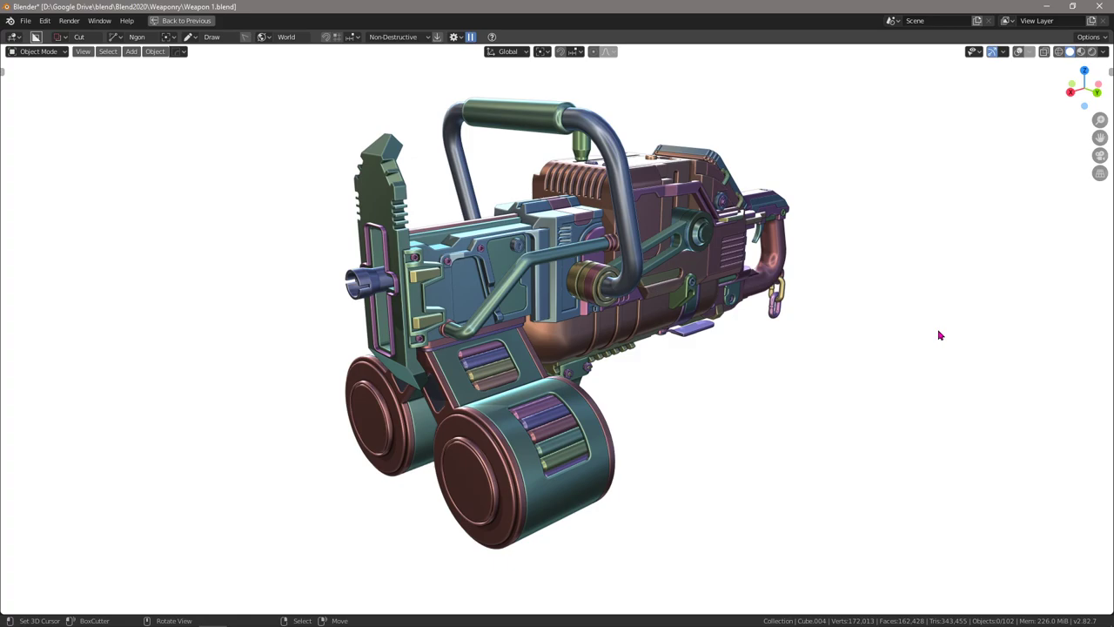
middle_click_drag(642, 278, 667, 307)
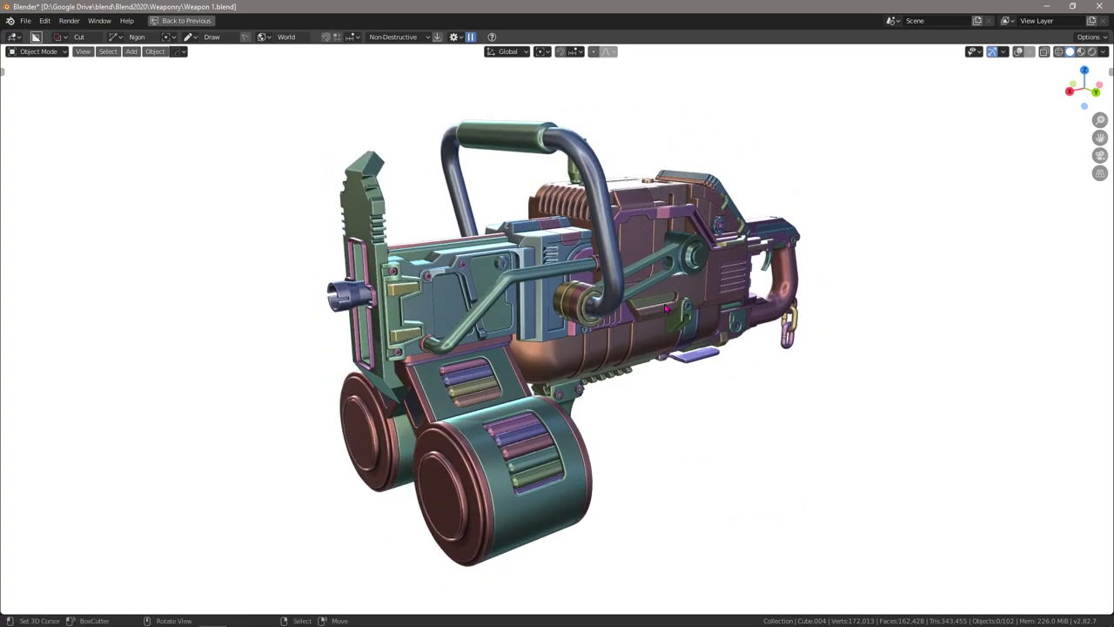